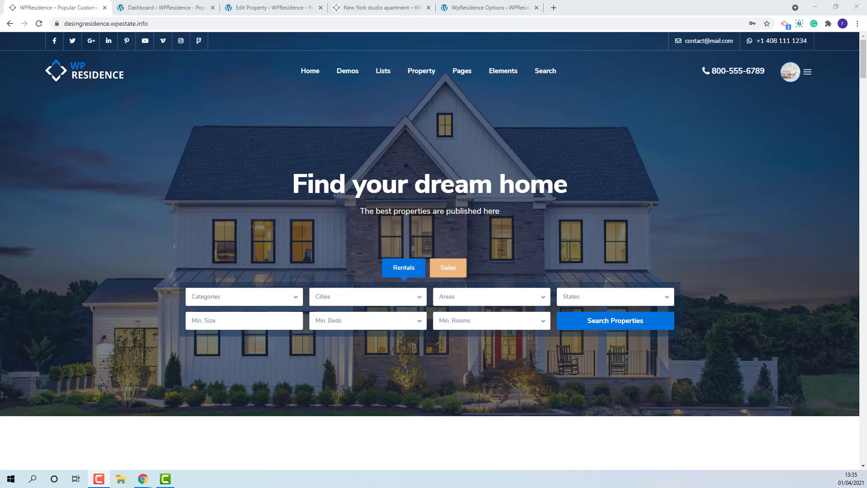
Switch from the WP Residence home page to the WordPress admin Dashboard tab.
left_click(147, 9)
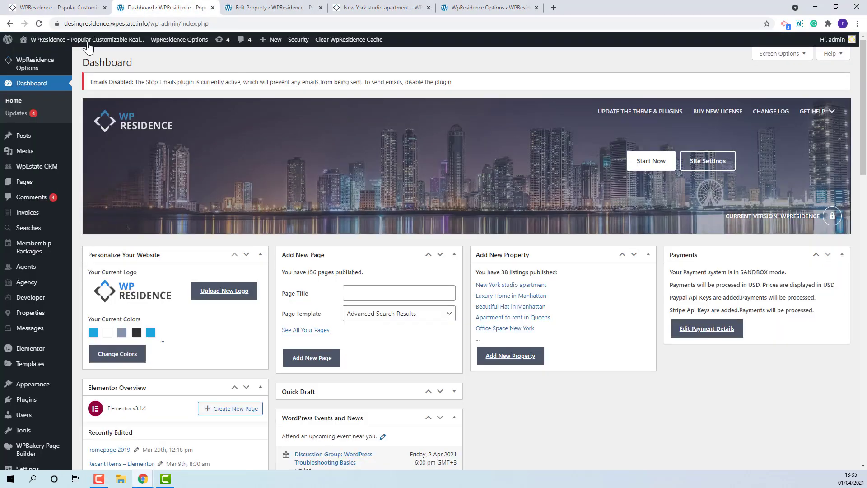
Open a blank Add New Property form from the Properties menu.
mouse_move(32, 313)
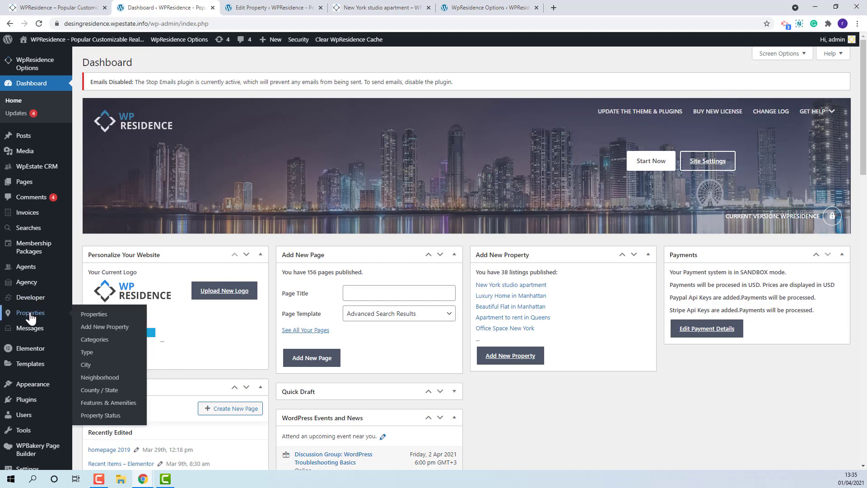
left_click(104, 327)
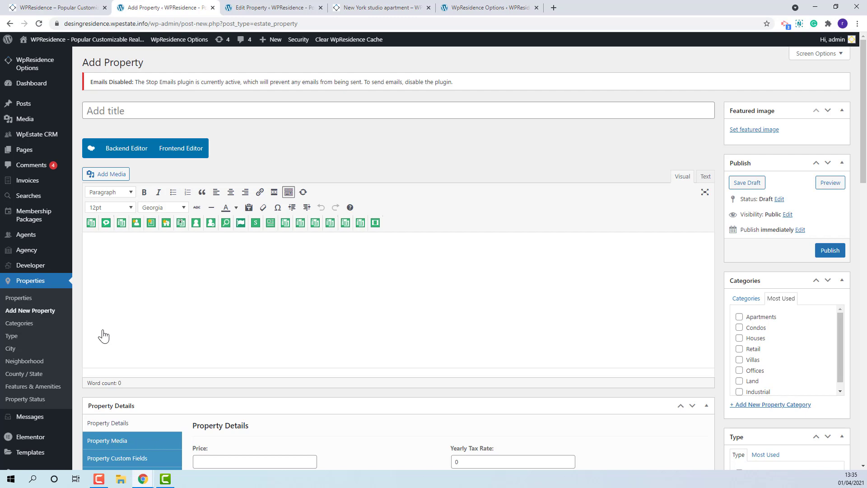
left_click(260, 10)
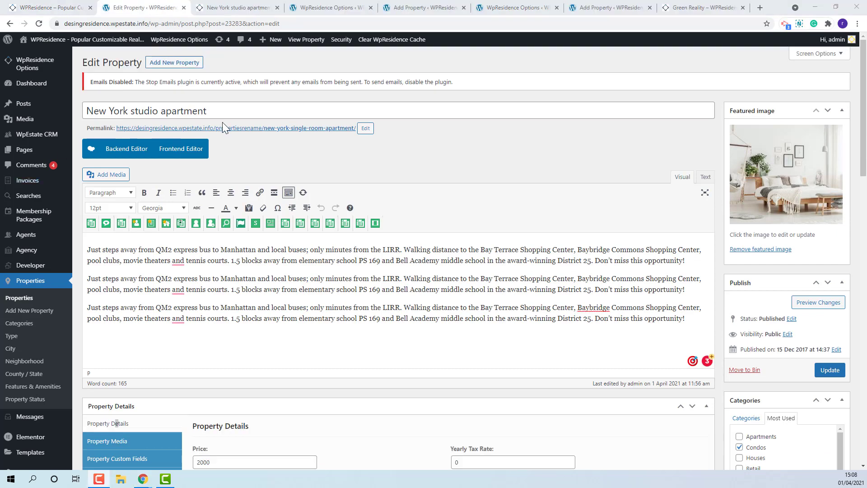
left_click_drag(222, 110, 22, 108)
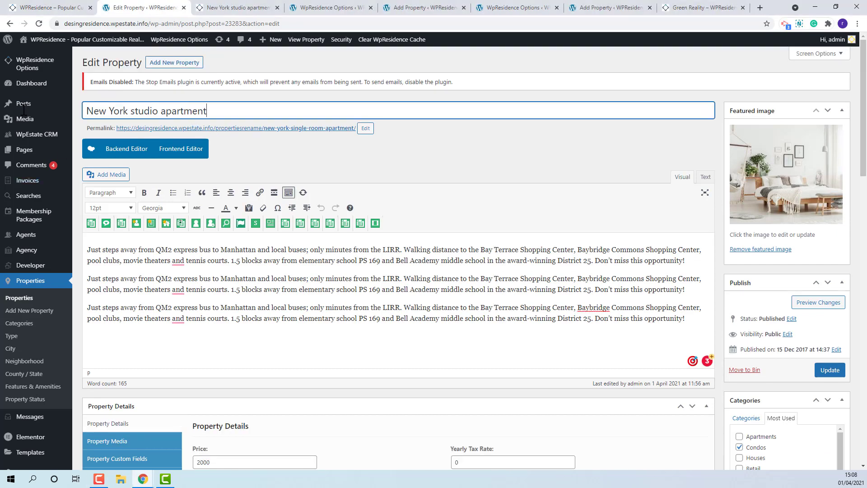
left_click(287, 151)
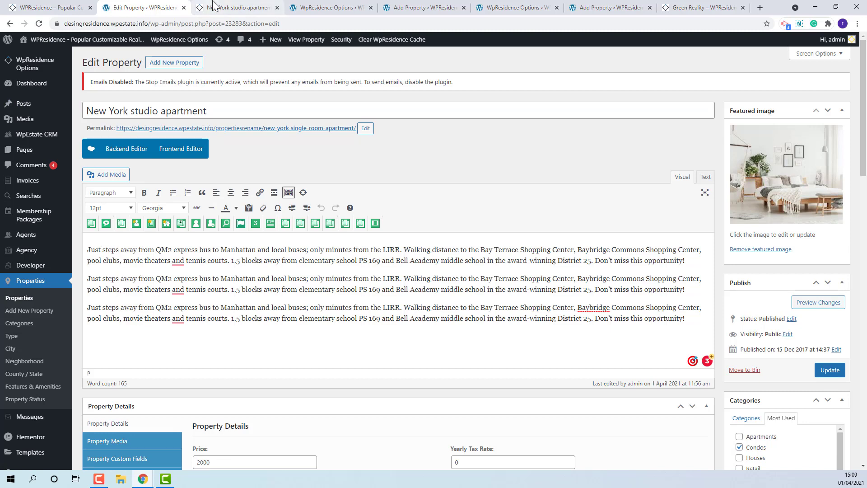
left_click(214, 5)
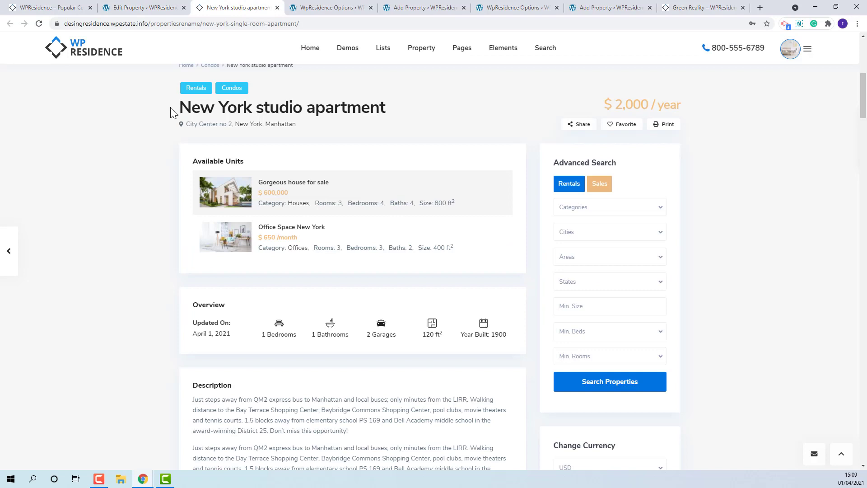
left_click_drag(171, 111, 319, 110)
left_click(406, 112)
scroll(301, 152, "down", 2)
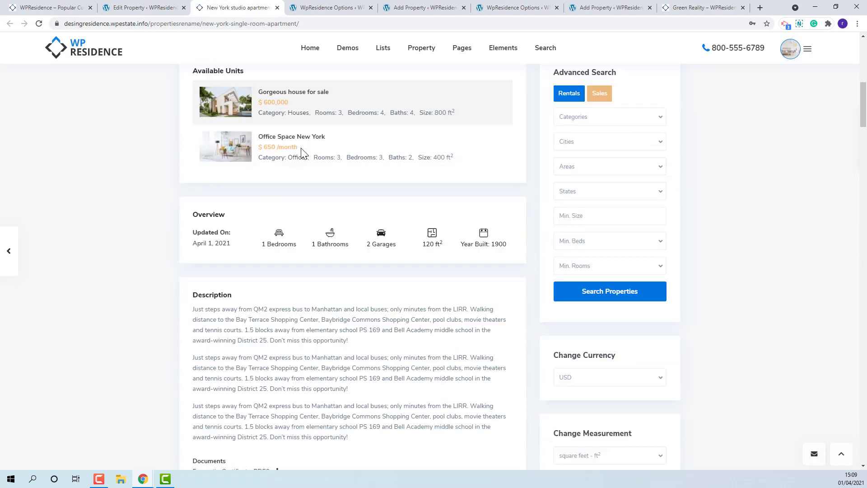
scroll(335, 369, "down", 3)
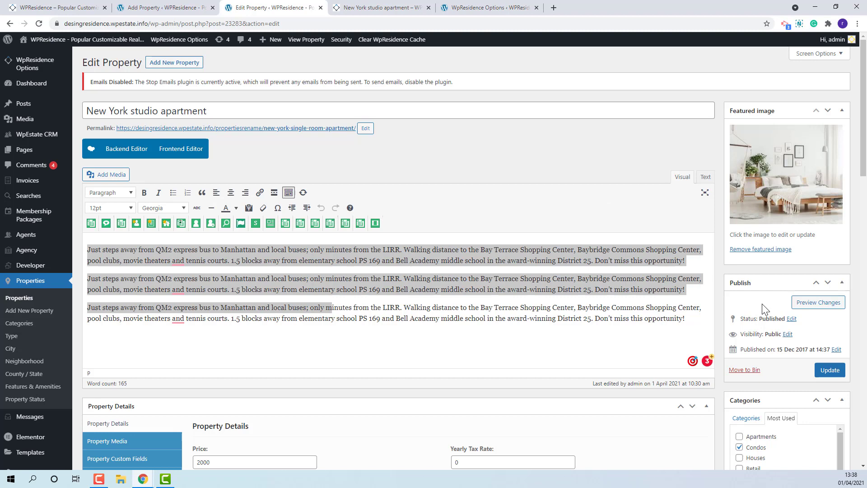
scroll(763, 307, "down", 2)
scroll(760, 290, "down", 1)
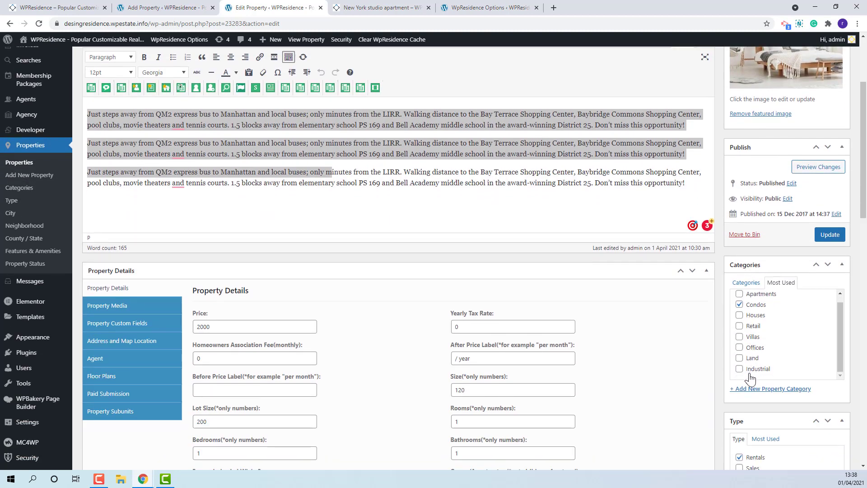
scroll(759, 289, "down", 2)
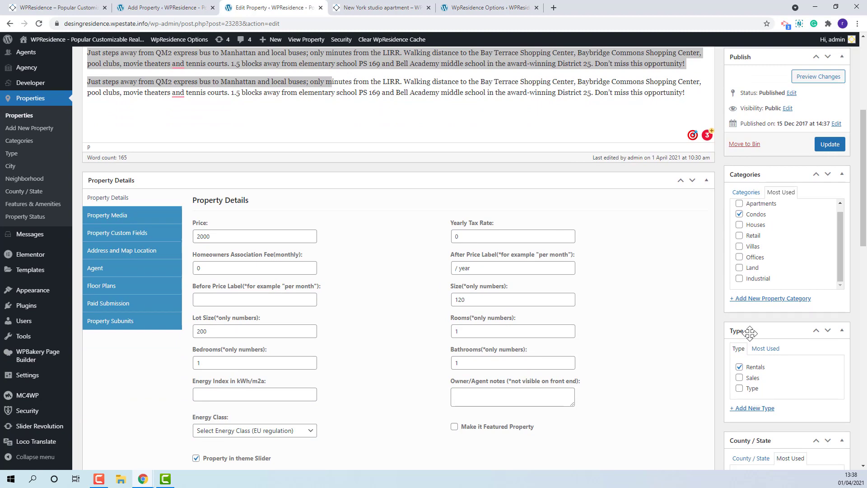
left_click(344, 8)
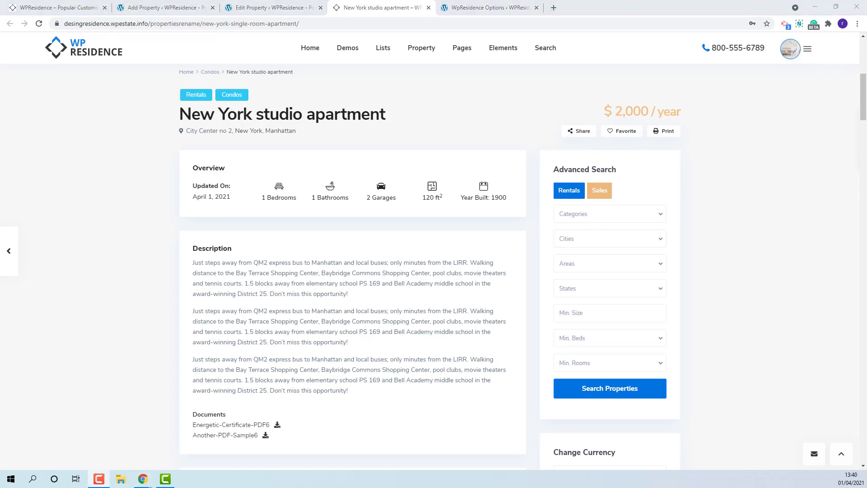
left_click(262, 8)
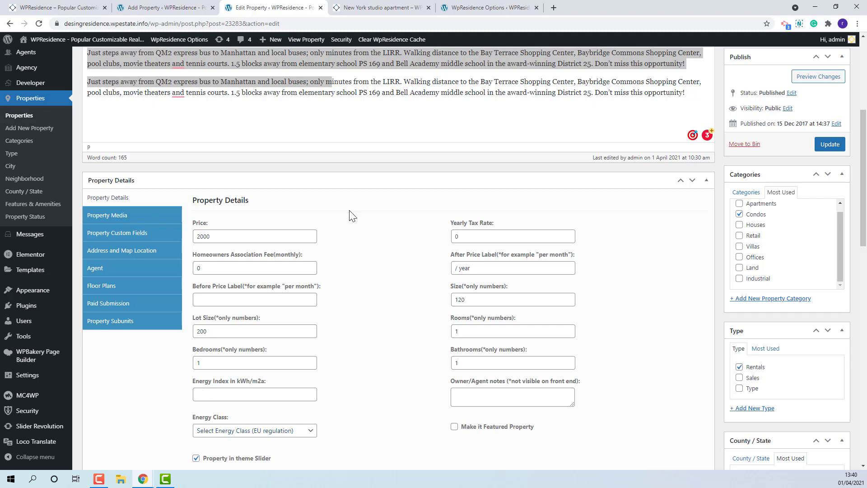
left_click(384, 9)
mouse_move(383, 48)
scroll(323, 315, "down", 7)
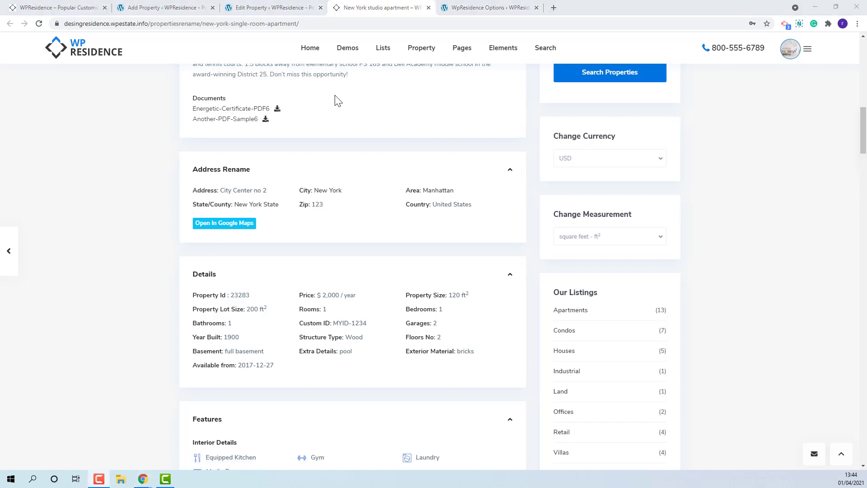
left_click(250, 7)
scroll(433, 378, "down", 3)
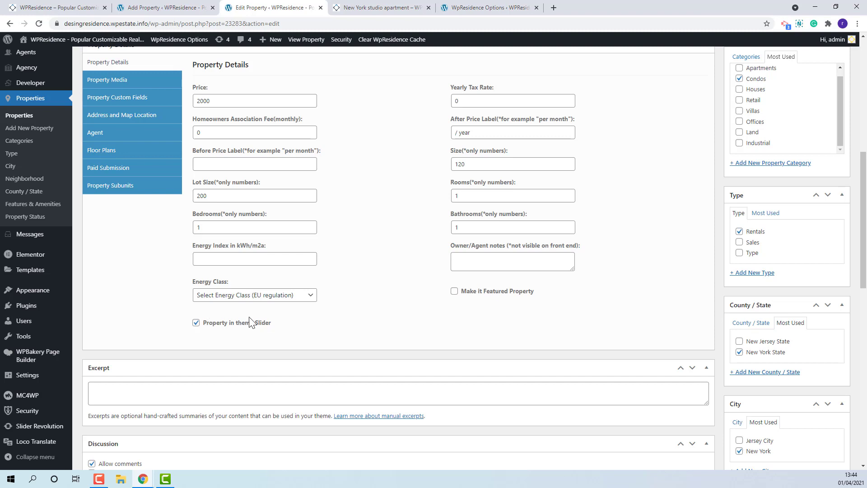
Show Property Media's six photos and YouTube video, comparing with the public gallery and home page.
left_click(112, 80)
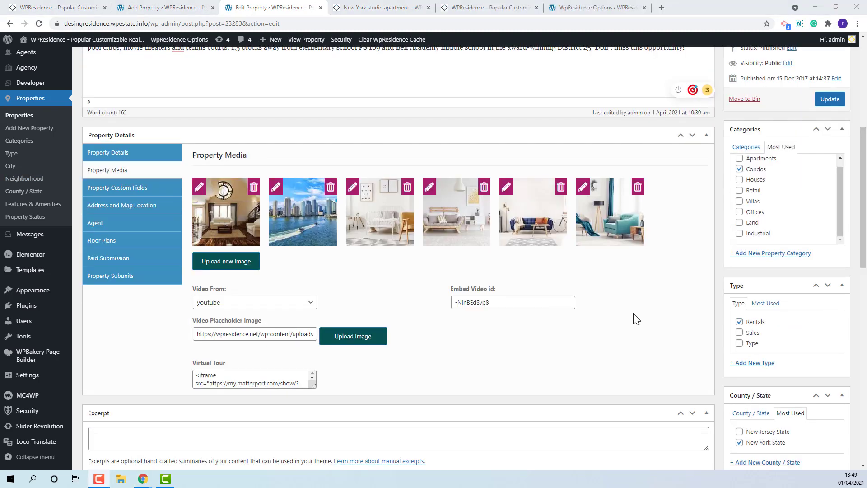
scroll(635, 319, "up", 6)
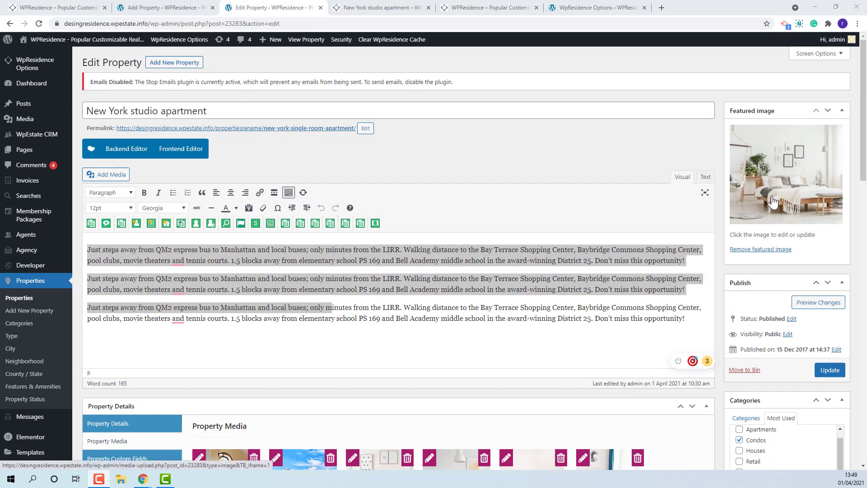
left_click(403, 9)
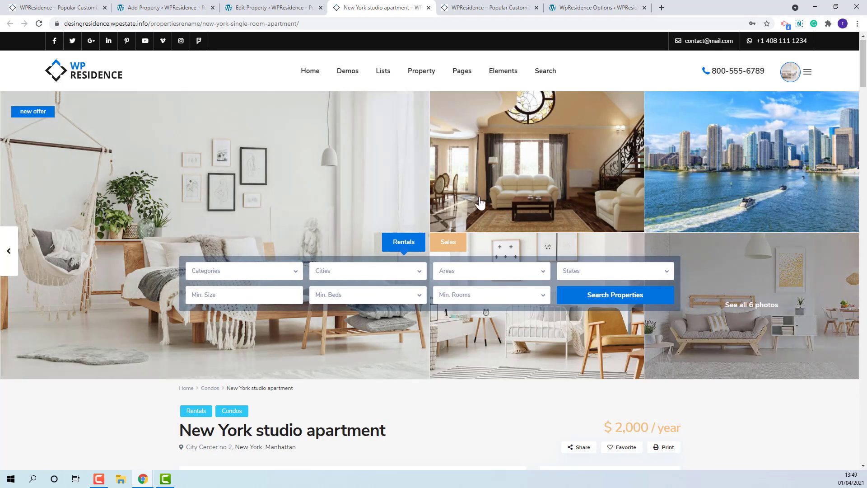
left_click(495, 8)
scroll(474, 233, "down", 8)
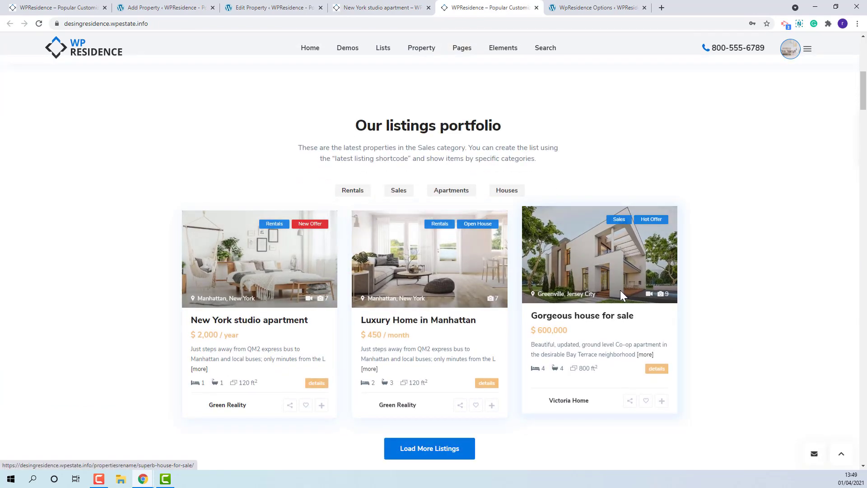
left_click(275, 8)
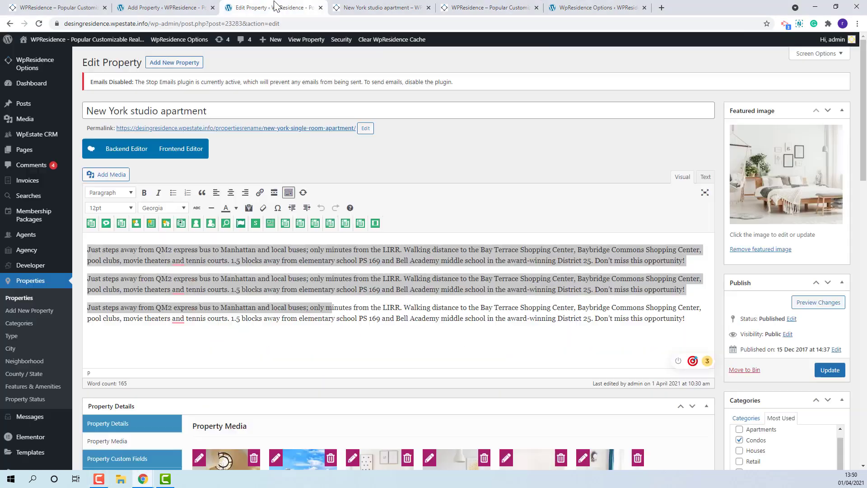
Scroll down Property Media and select the whole Embed Video id value.
scroll(227, 259, "down", 4)
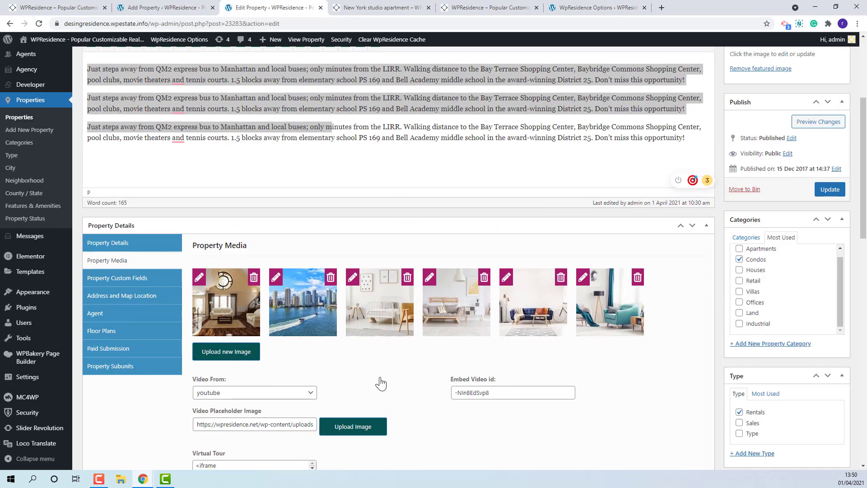
scroll(383, 381, "down", 2)
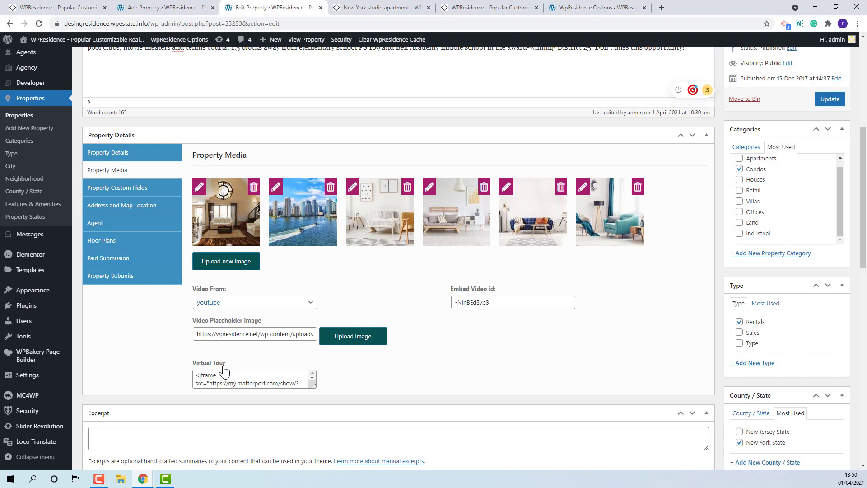
left_click_drag(494, 305, 439, 310)
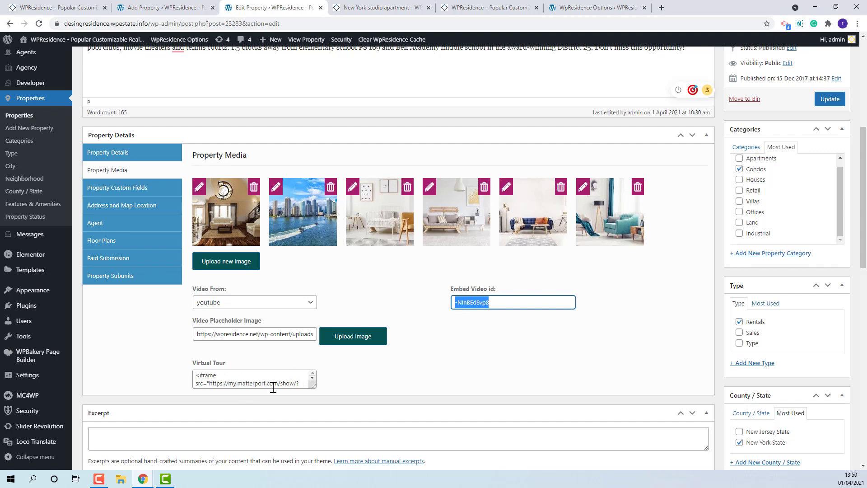
Check the video, map and Matterport virtual tour on the public listing page.
left_click(393, 8)
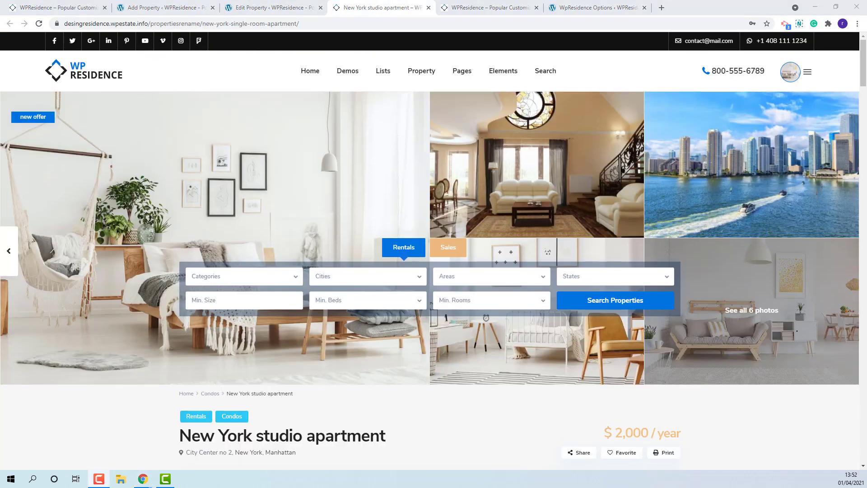
scroll(451, 301, "down", 10)
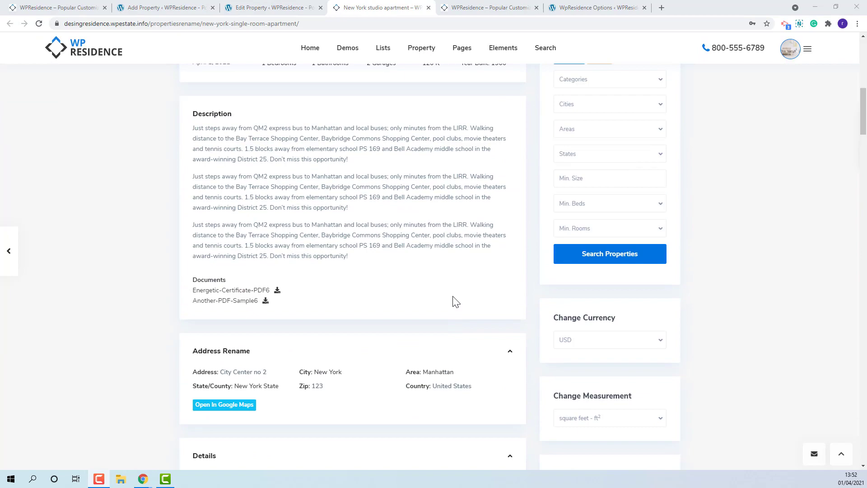
scroll(455, 302, "down", 20)
scroll(455, 301, "up", 4)
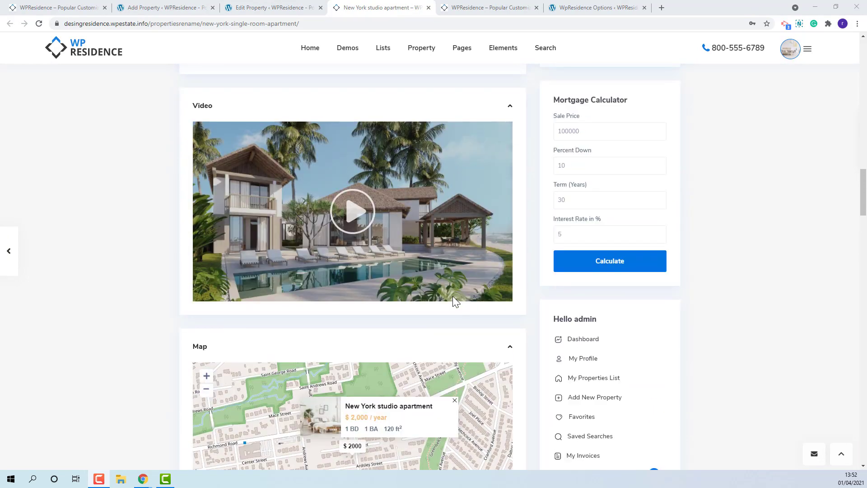
scroll(355, 237, "down", 3)
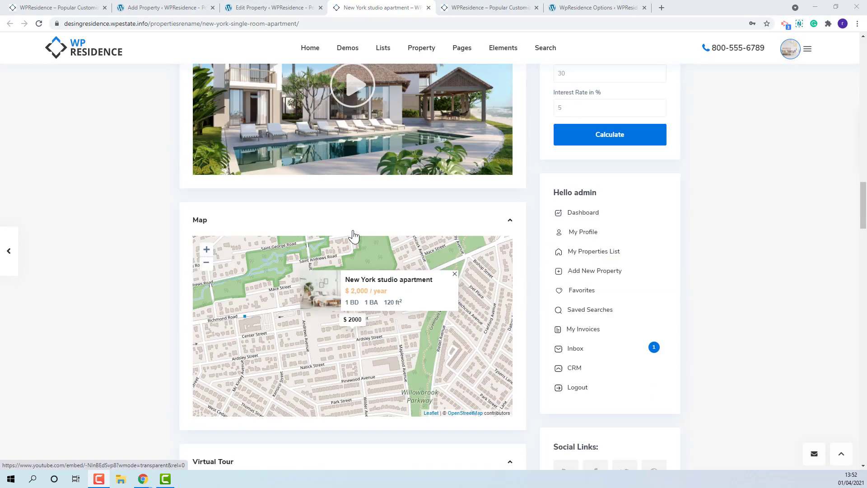
scroll(353, 235, "down", 7)
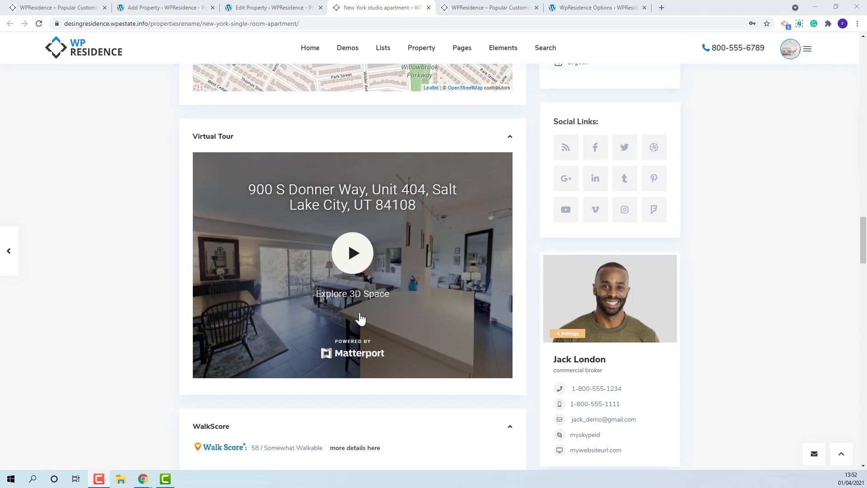
left_click(240, 7)
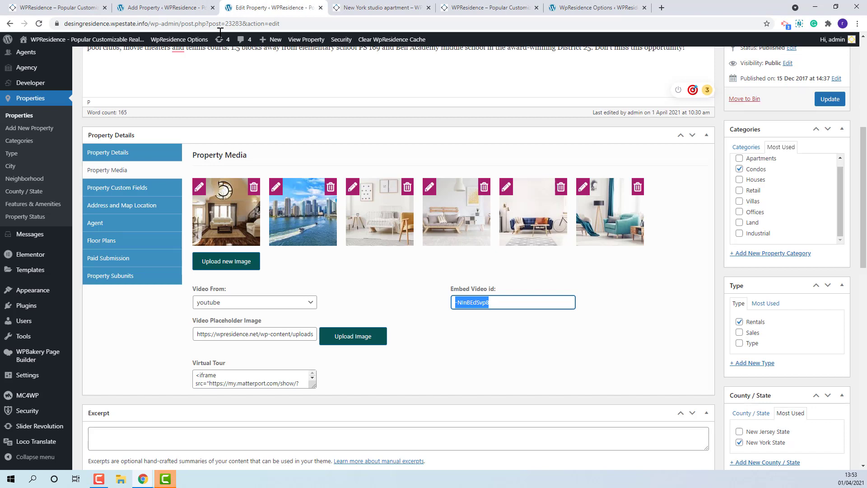
Compare the property's custom fields with WpResidence Options Custom Fields and the listing page.
left_click(102, 189)
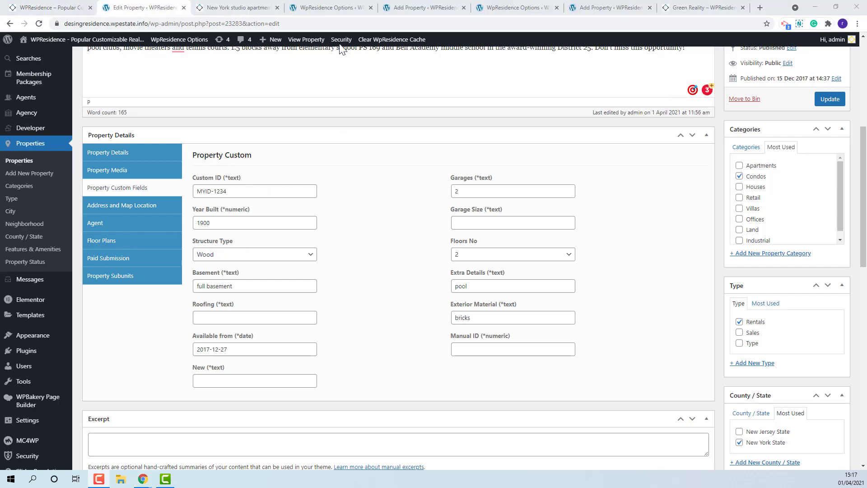
left_click(334, 10)
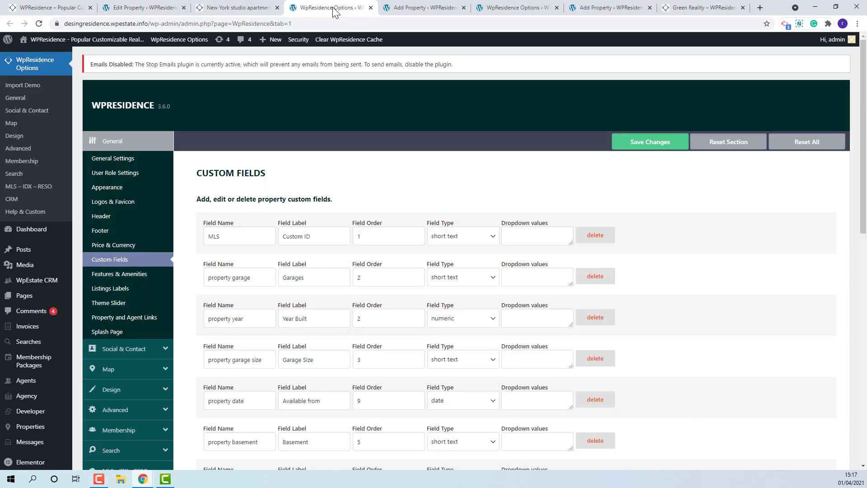
scroll(287, 255, "down", 5)
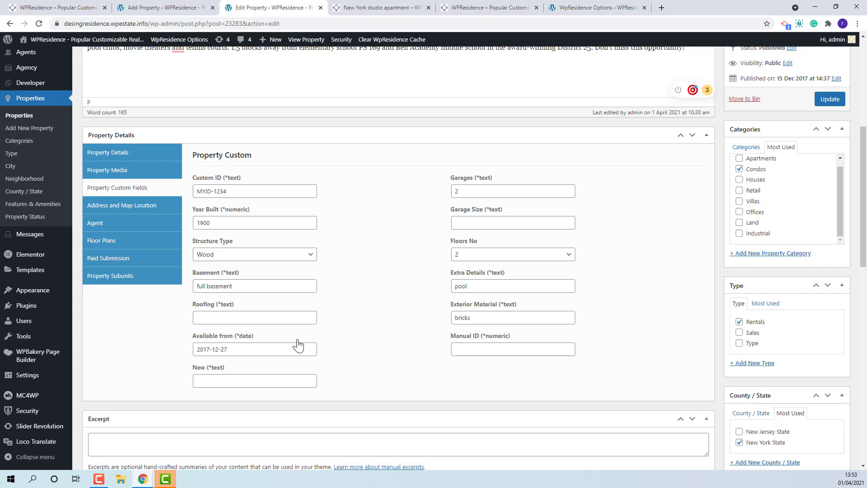
left_click(350, 7)
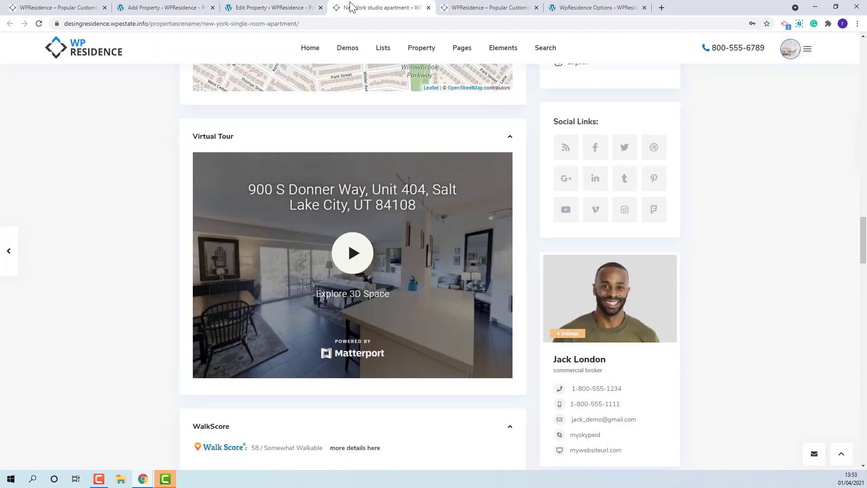
scroll(140, 213, "up", 8)
scroll(140, 213, "up", 10)
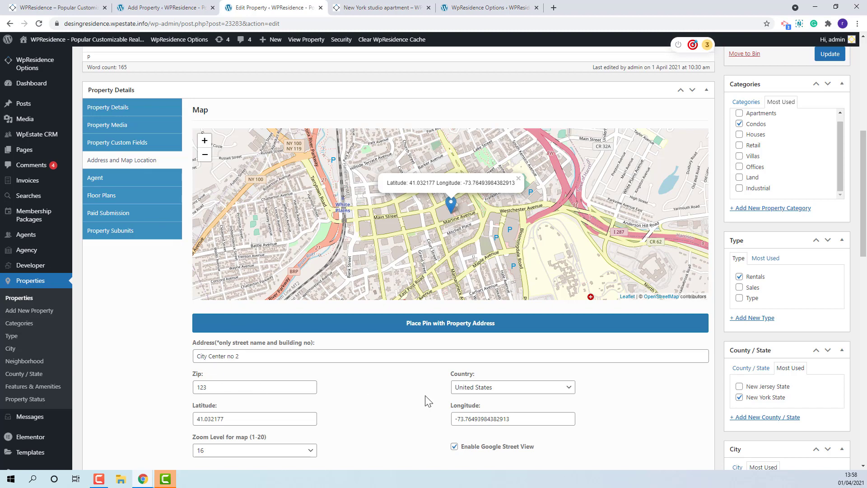
Place the map pin using the property's City Center no 2 address.
scroll(393, 405, "down", 1)
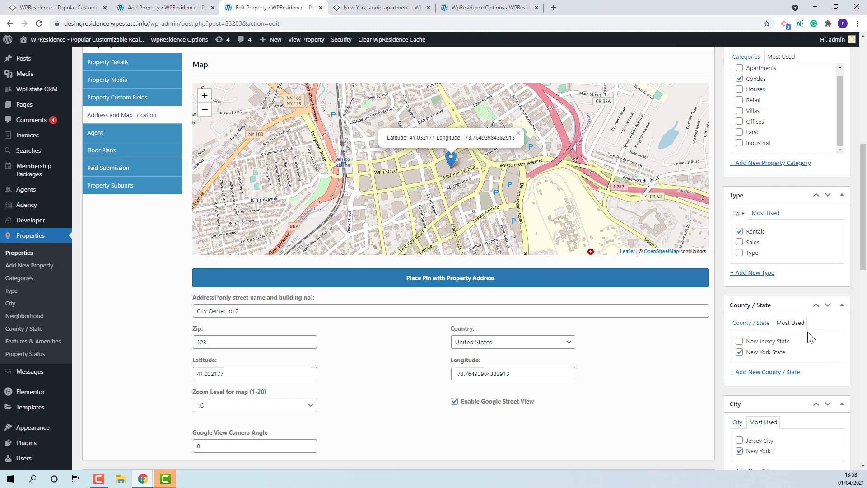
scroll(810, 338, "down", 3)
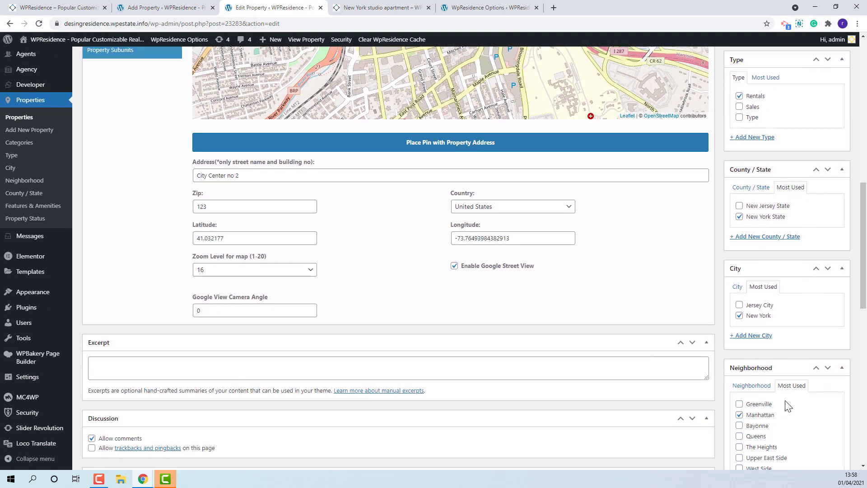
scroll(788, 405, "up", 1)
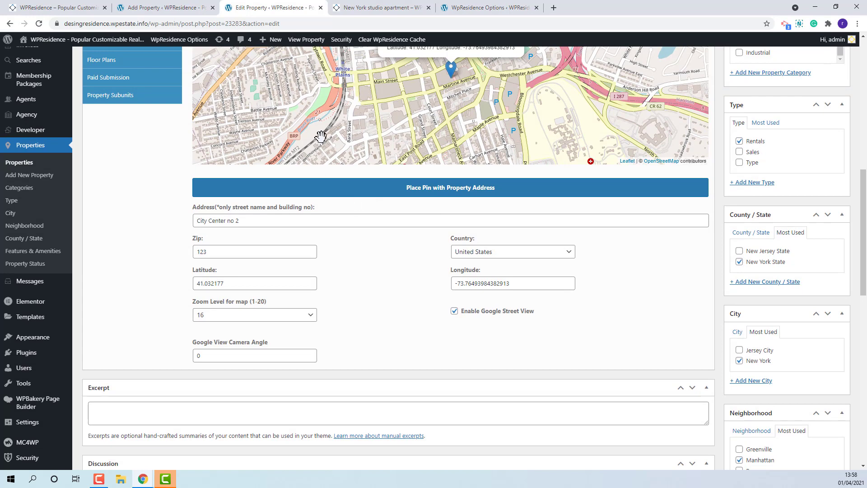
scroll(321, 136, "up", 1)
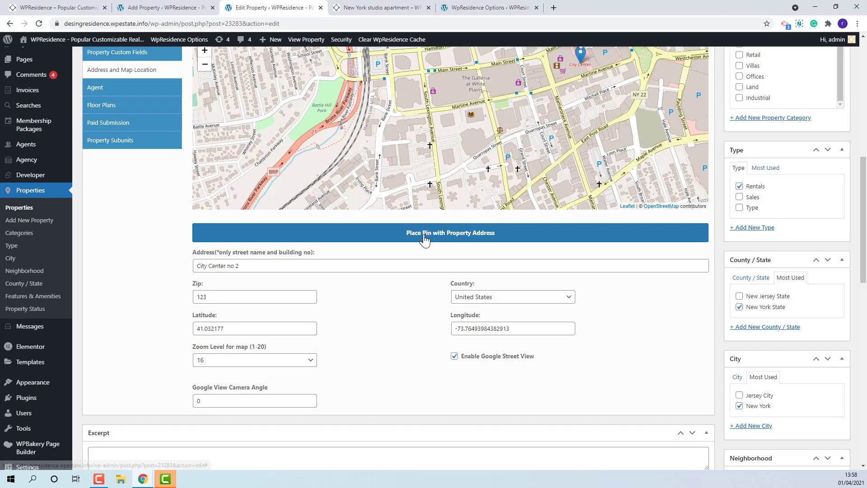
left_click(493, 244)
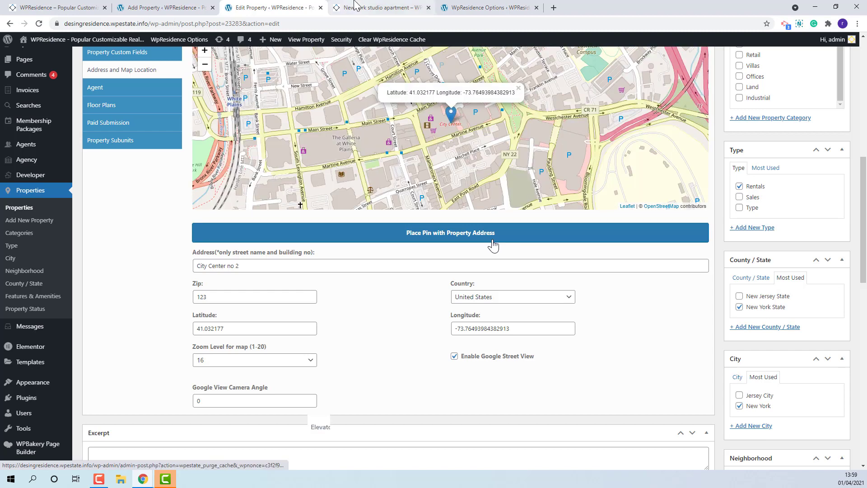
Check the listing's Details section on the front-end page.
left_click(355, 4)
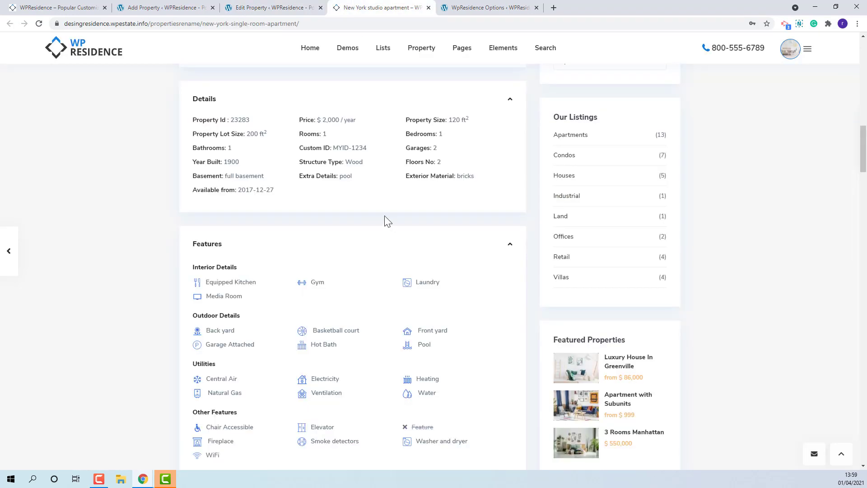
scroll(385, 219, "down", 9)
scroll(384, 219, "down", 2)
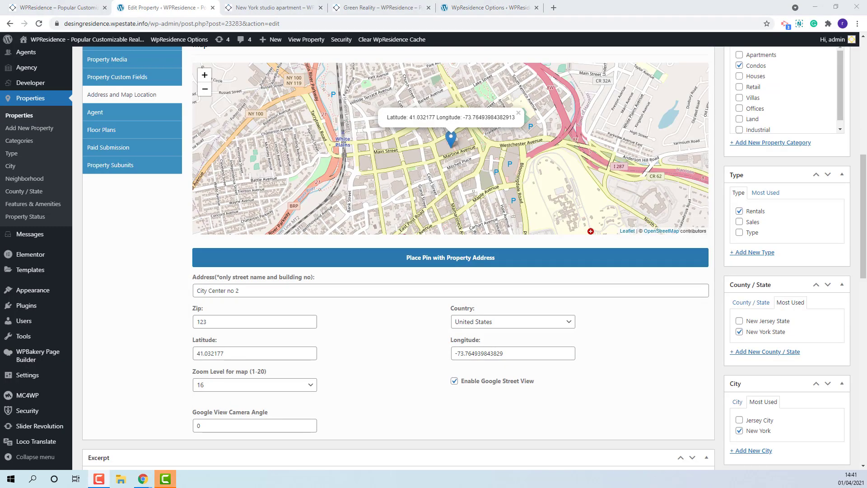
Review the Agent section, keeping the current Main Agent and linked User unchanged.
left_click(88, 117)
left_click(218, 83)
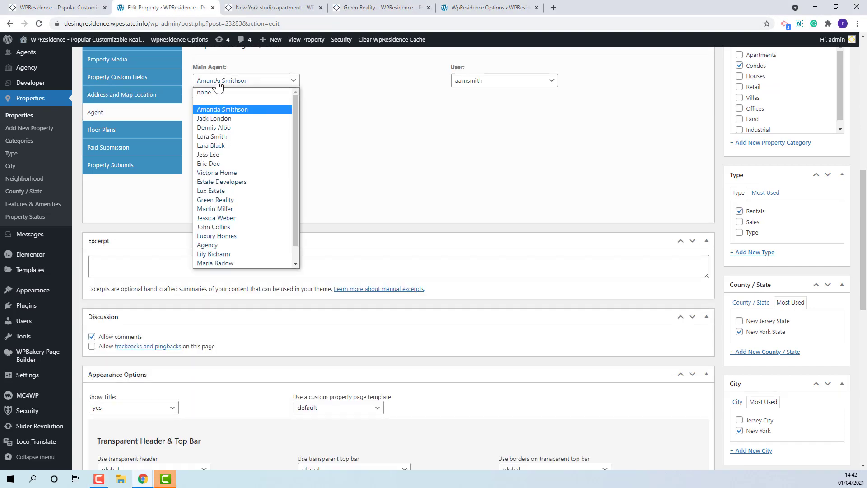
left_click(218, 83)
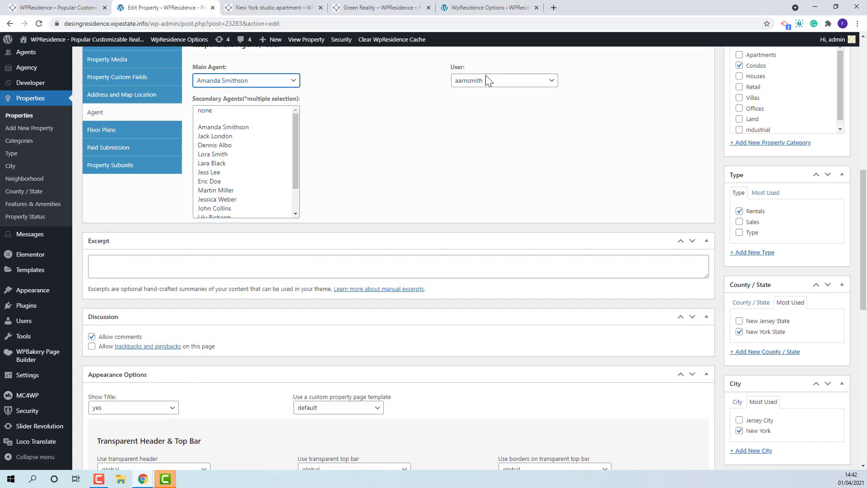
left_click(496, 86)
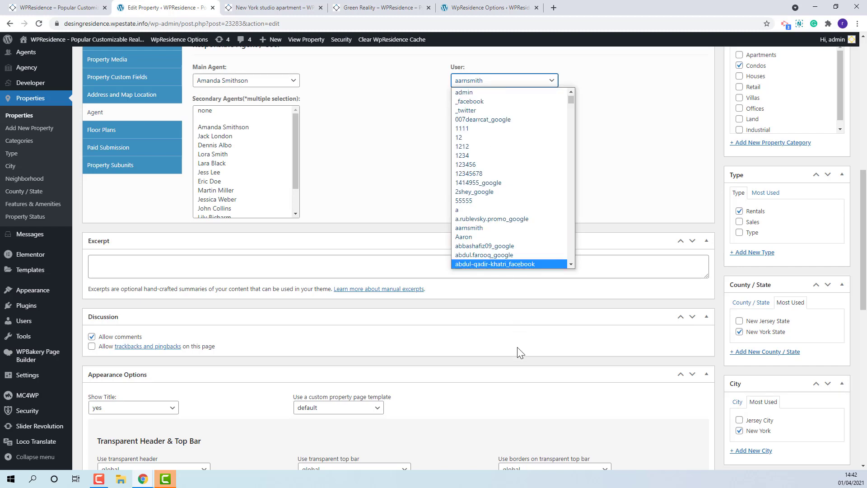
left_click(385, 153)
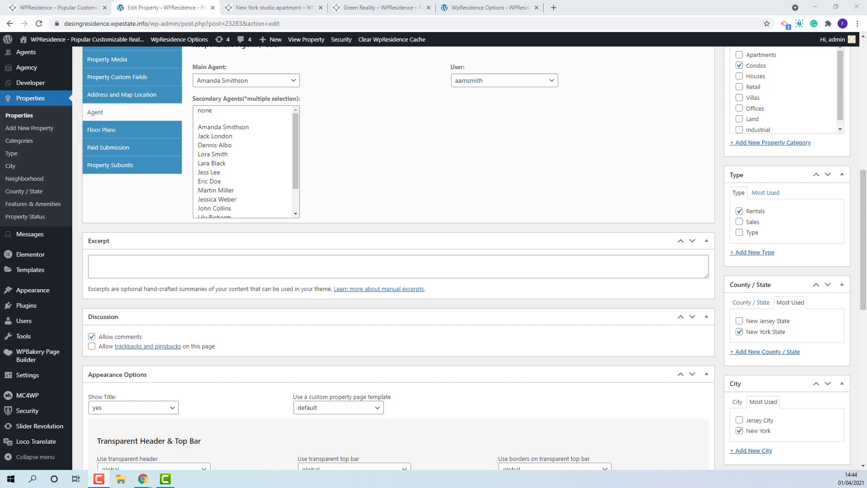
Confirm the assigned agent's card and contact form appear on the front-end listing page.
left_click(262, 8)
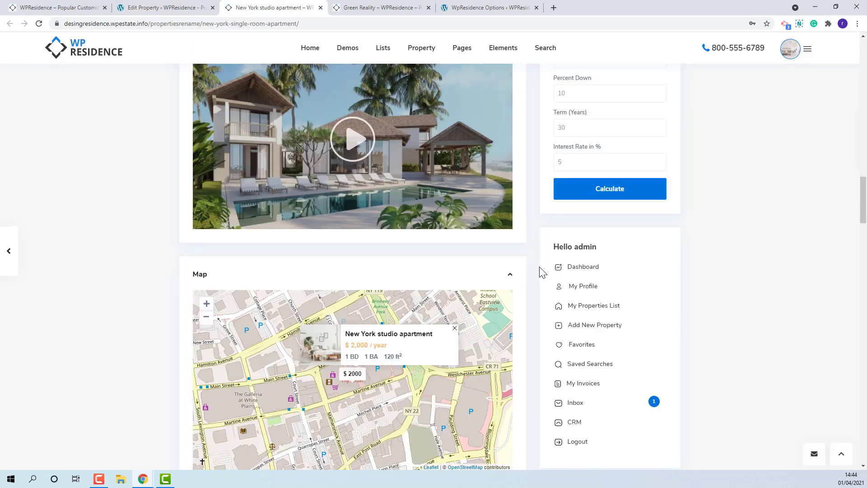
scroll(270, 261, "down", 10)
scroll(271, 263, "down", 15)
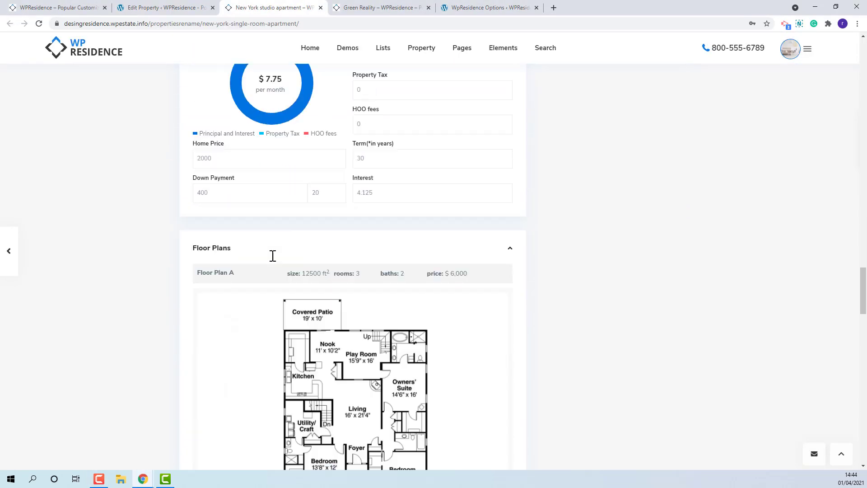
scroll(272, 261, "down", 6)
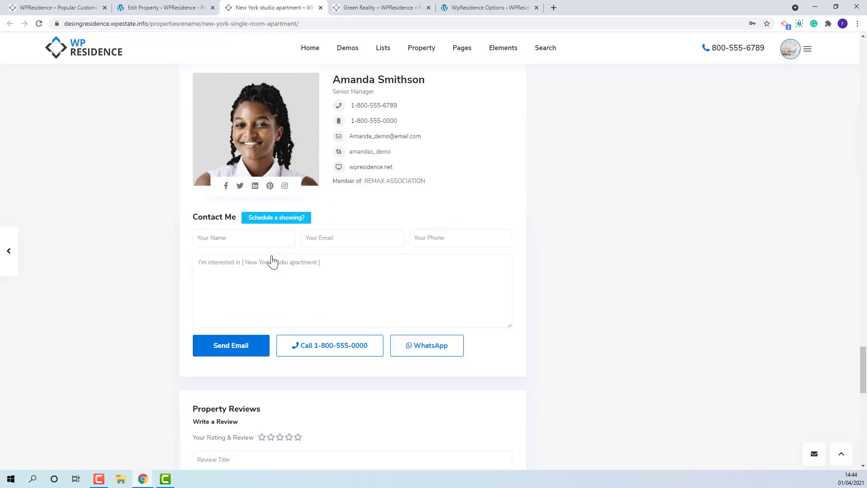
scroll(270, 259, "up", 2)
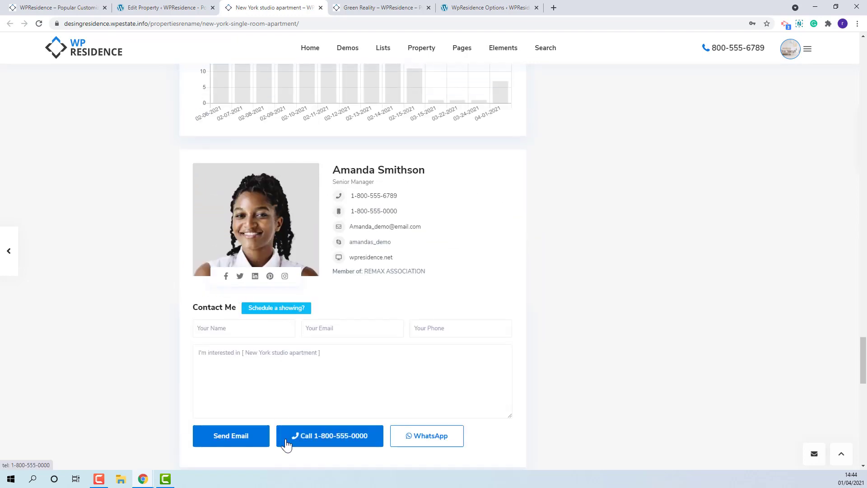
left_click(159, 10)
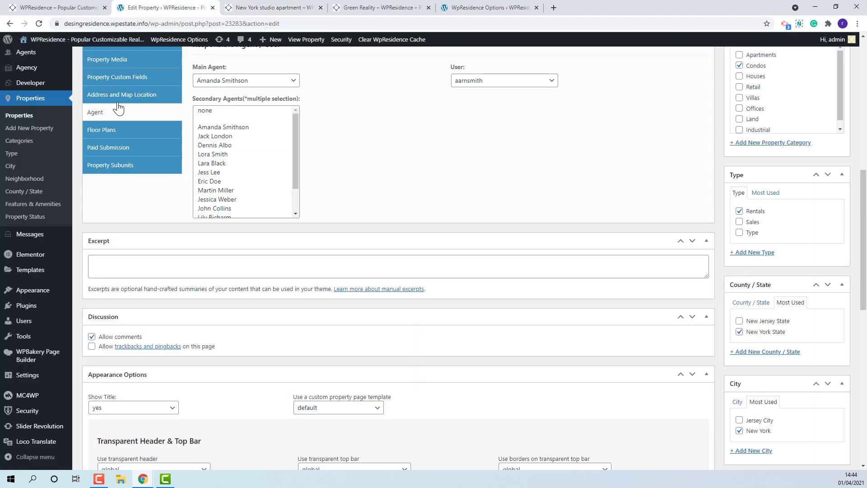
Show the Floor Plans section with Floor Plan A (size 12500) and Floor Plan B (size 2000).
left_click(108, 134)
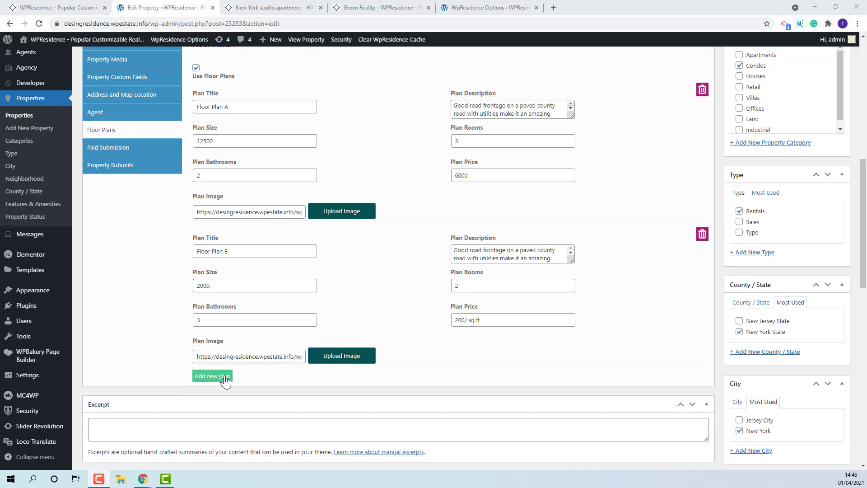
left_click(275, 8)
scroll(451, 279, "up", 4)
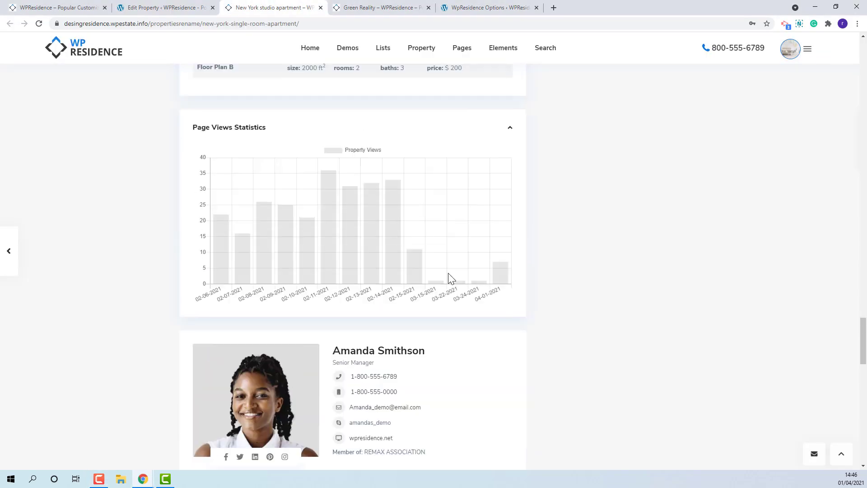
scroll(449, 277, "up", 8)
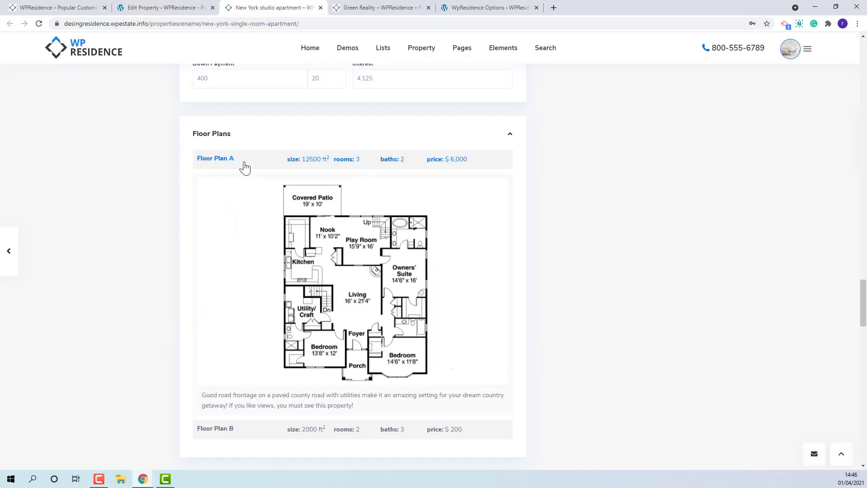
double_click(244, 167)
left_click(261, 431)
left_click(268, 162)
left_click(125, 14)
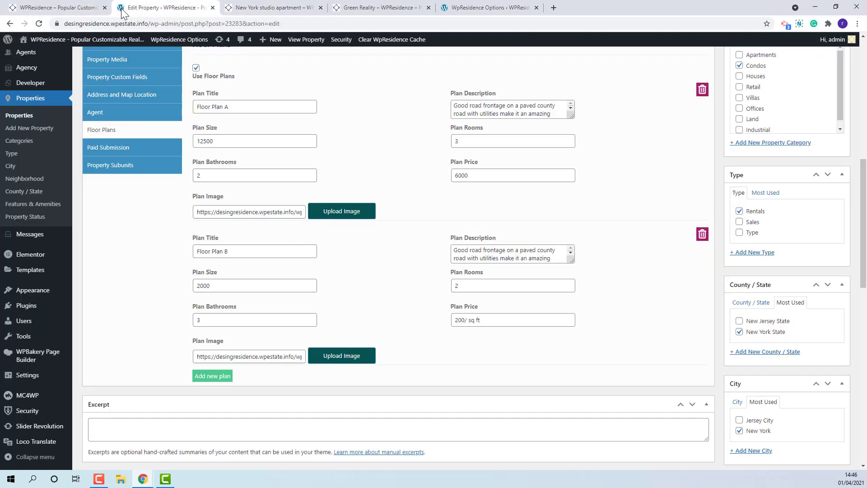
Show the Paid Submission section, which reports membership mode with no details.
left_click(111, 149)
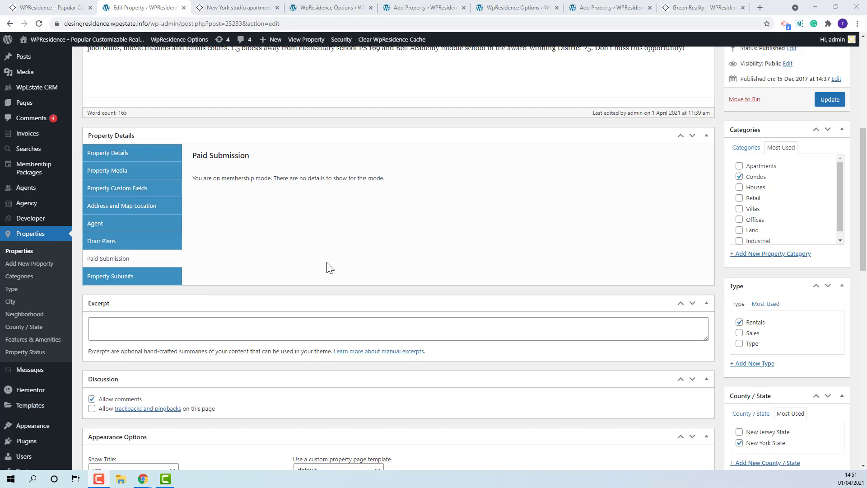
Check the per-listing paid submission mode, then select the property editor's membership mode message.
left_click(298, 9)
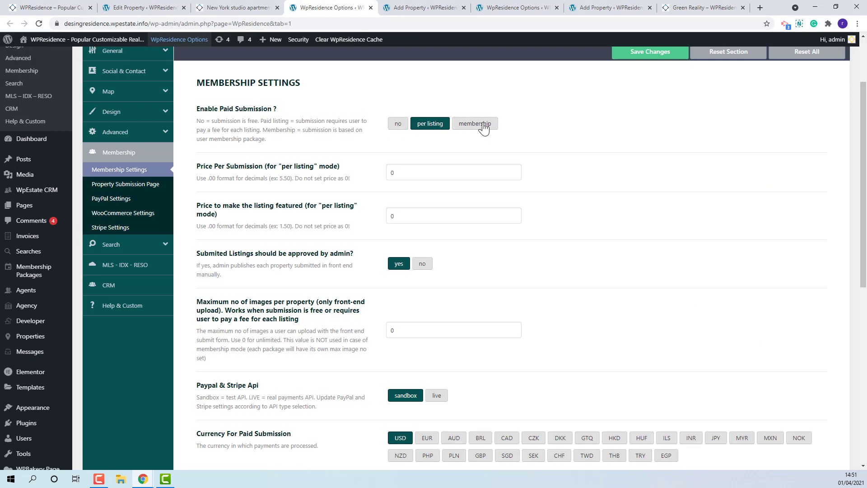
left_click(143, 10)
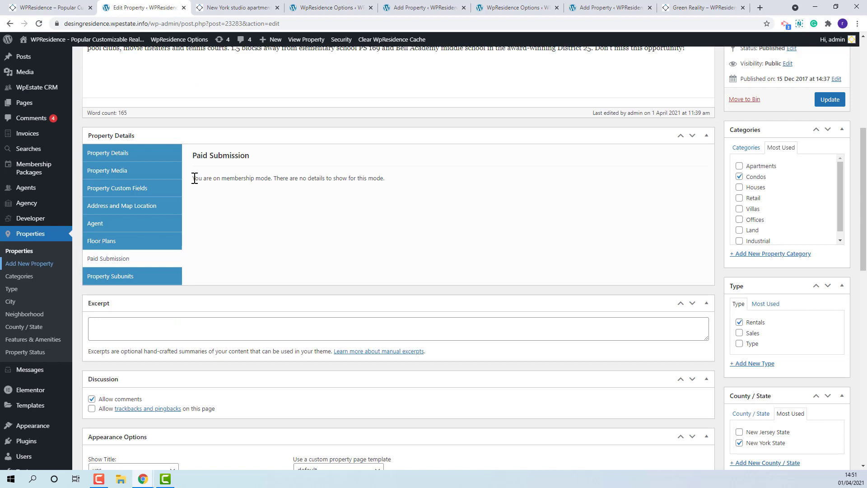
left_click_drag(193, 178, 396, 182)
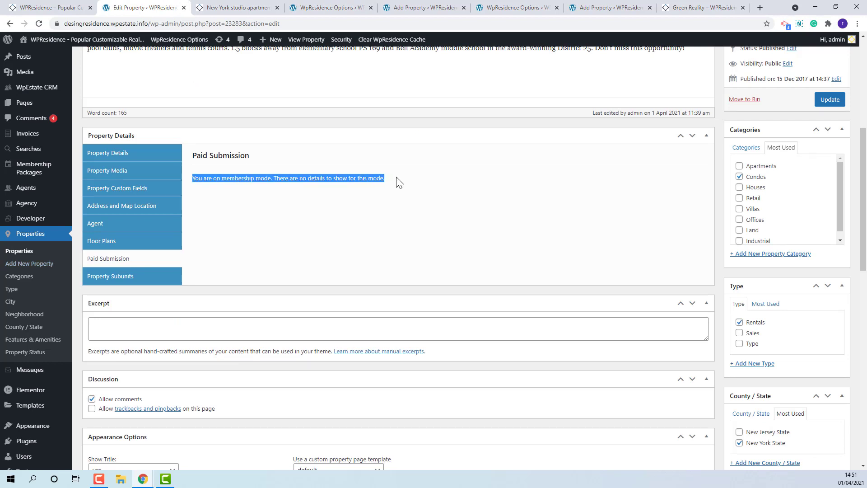
Recheck the paid submission setting and highlight a new property's 'Pay Status: Not Paid' line.
left_click(330, 8)
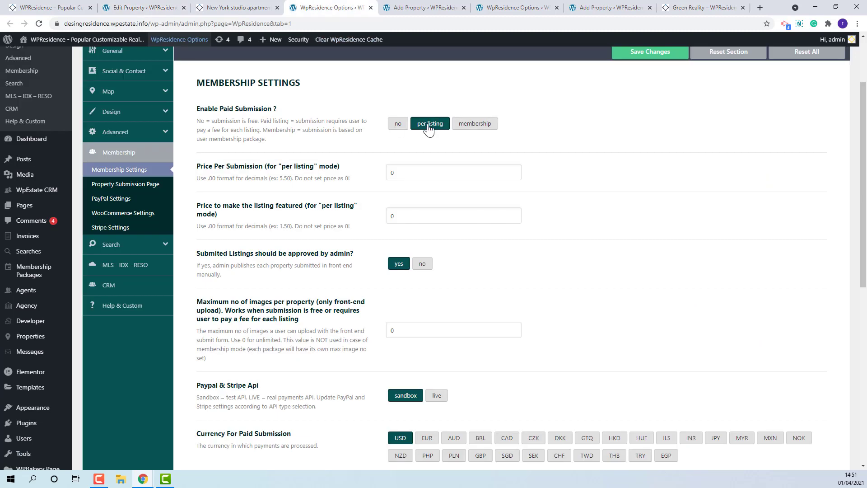
left_click(423, 10)
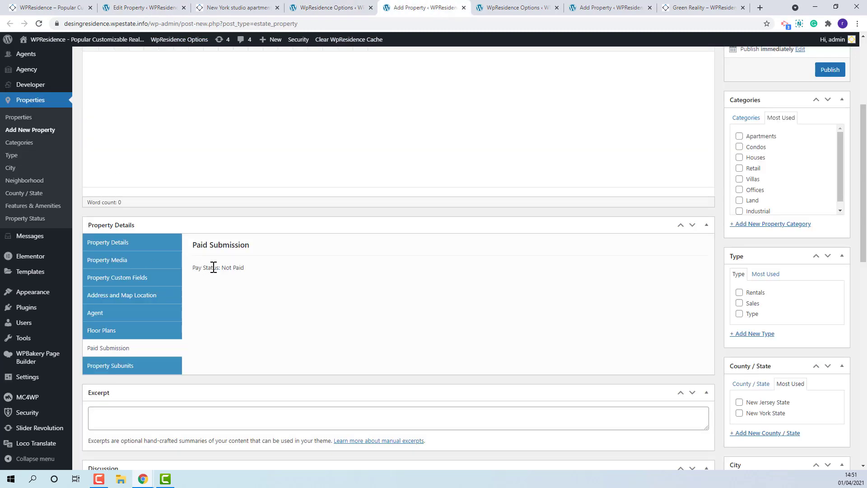
left_click_drag(243, 267, 207, 268)
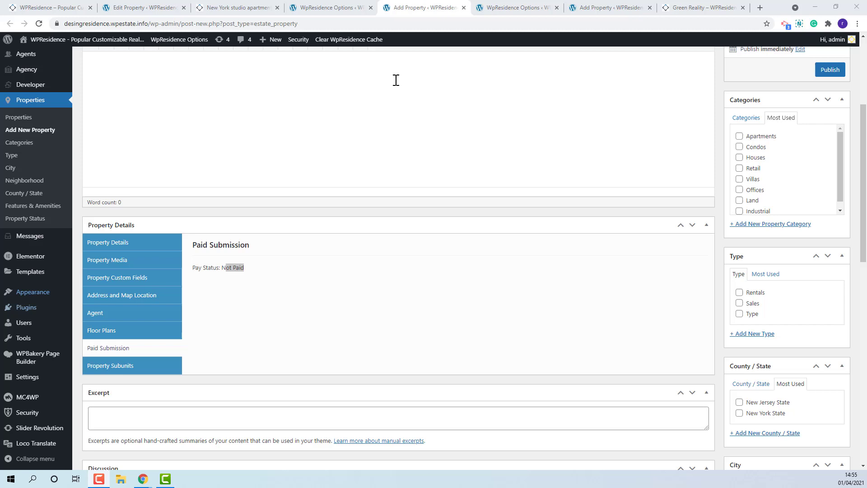
Confirm Enable Paid Submission is 'no' and a new property shows 'Paid Submission is disabled', then return to the studio apartment.
left_click(505, 10)
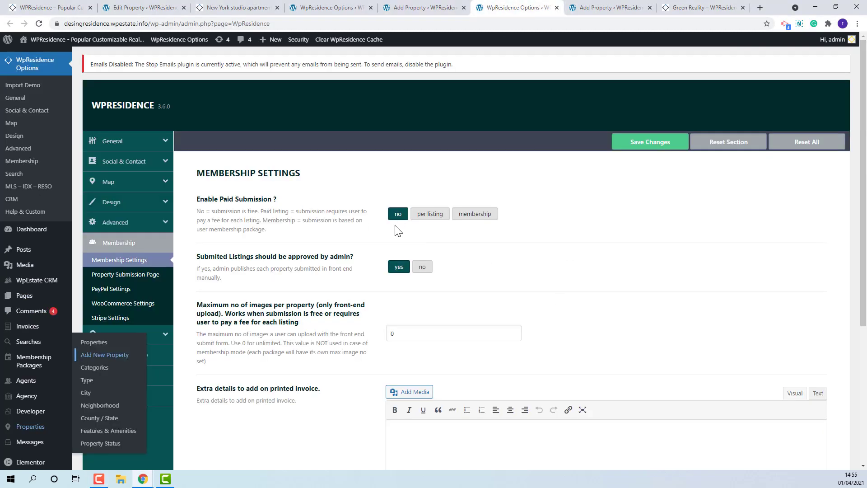
left_click(580, 5)
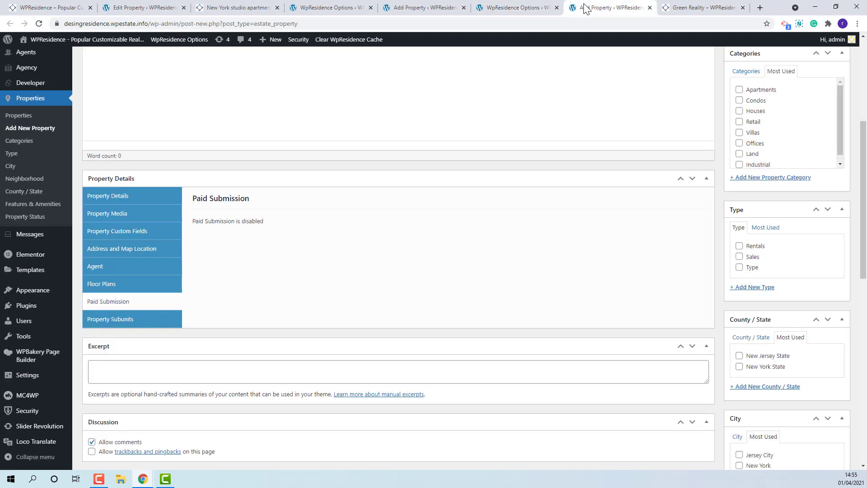
left_click_drag(273, 228, 195, 224)
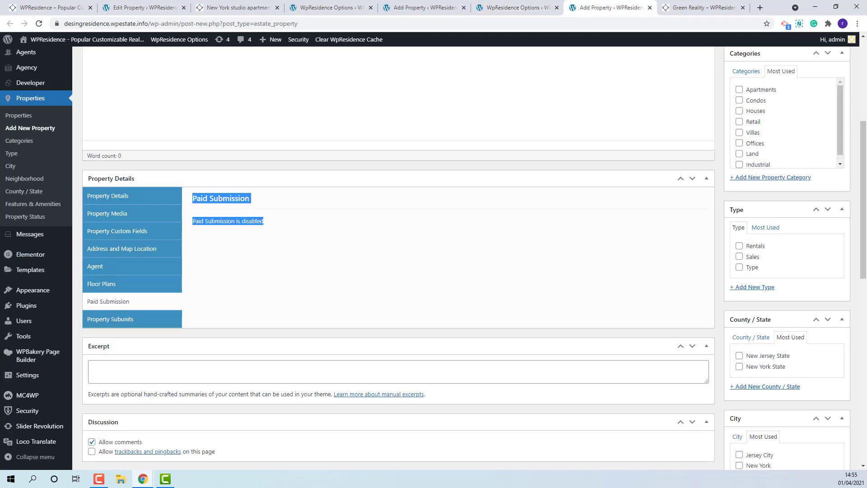
left_click(158, 10)
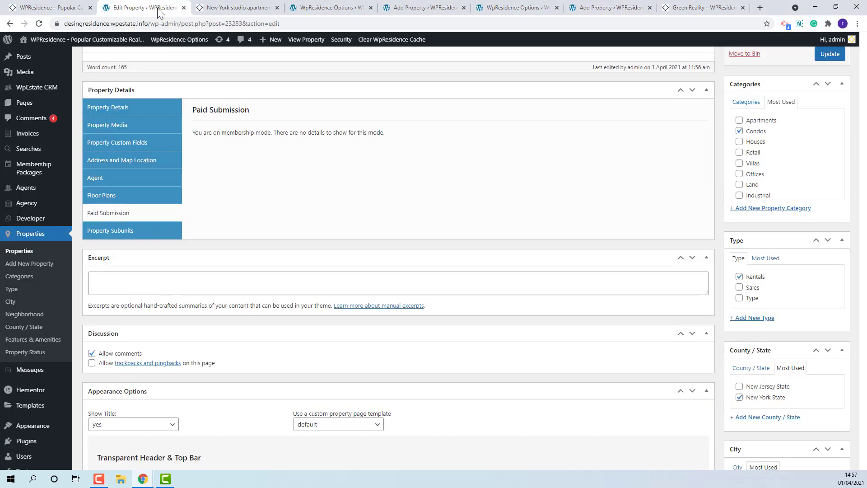
Show the studio apartment's Property Subunits section, then scroll up through its live listing page.
left_click(106, 233)
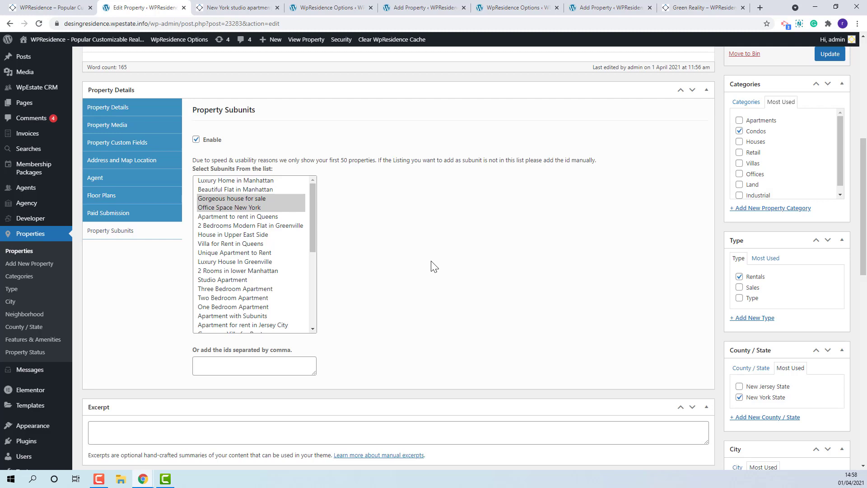
left_click(253, 8)
scroll(374, 197, "up", 4)
scroll(374, 197, "up", 15)
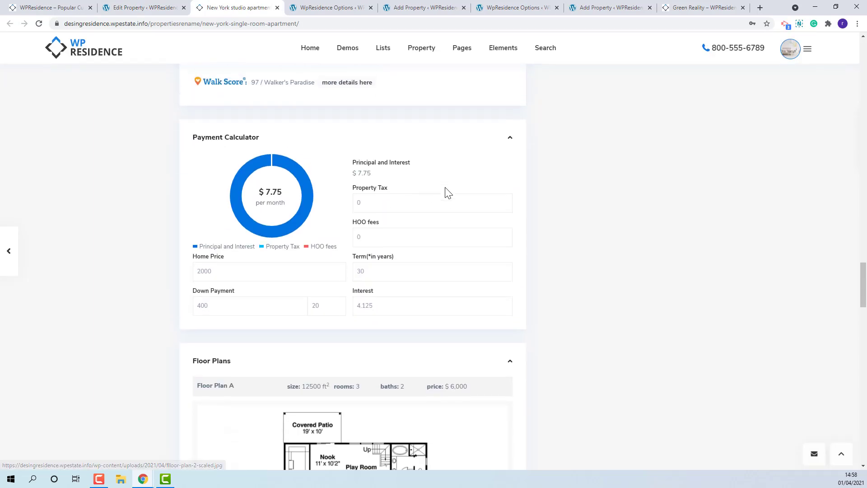
scroll(297, 162, "up", 15)
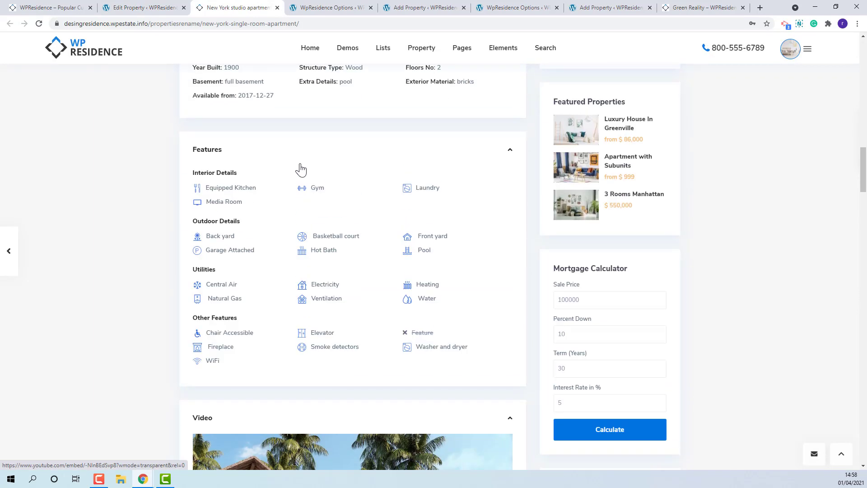
scroll(298, 167, "up", 4)
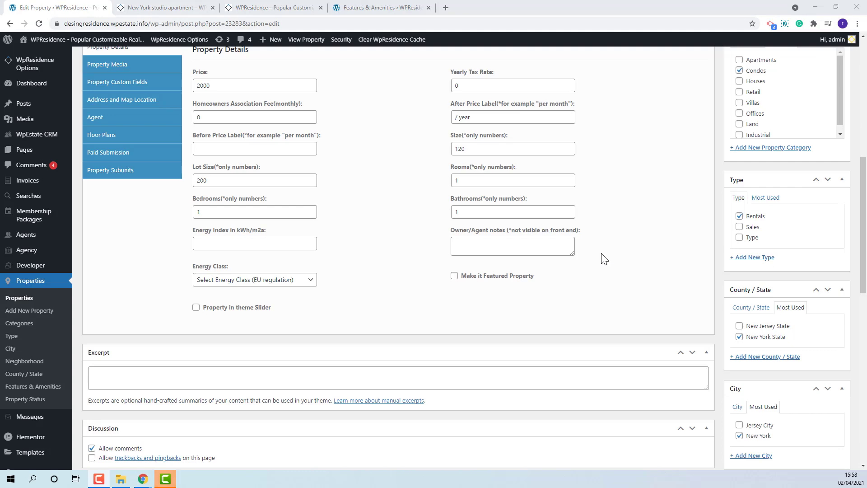
Compare the ticked Features & Amenities box with the live listing's Features section, then view the 26 feature terms.
scroll(835, 355, "down", 3)
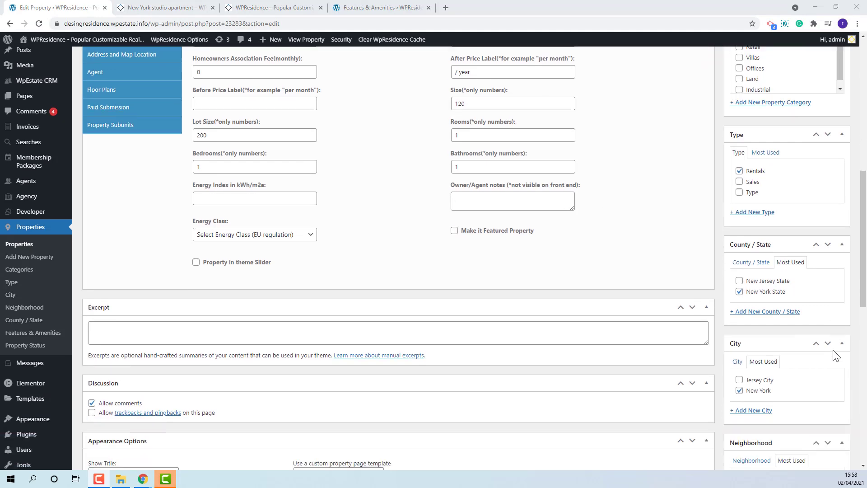
scroll(835, 355, "down", 7)
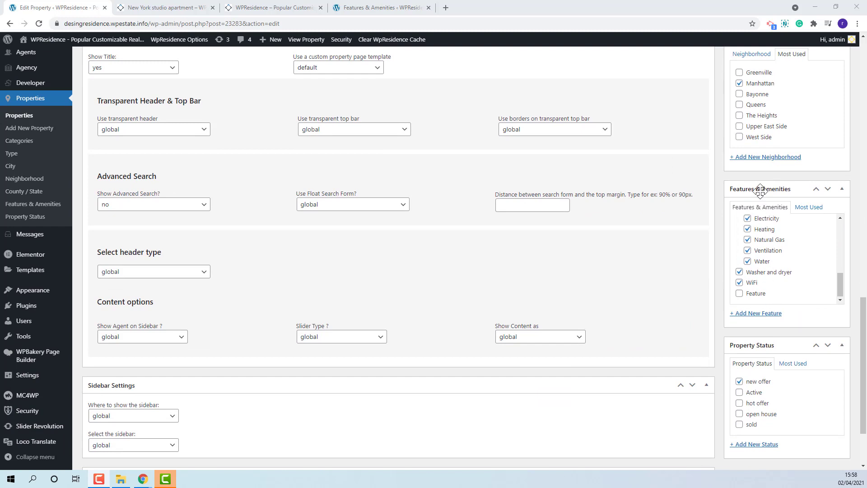
left_click(170, 8)
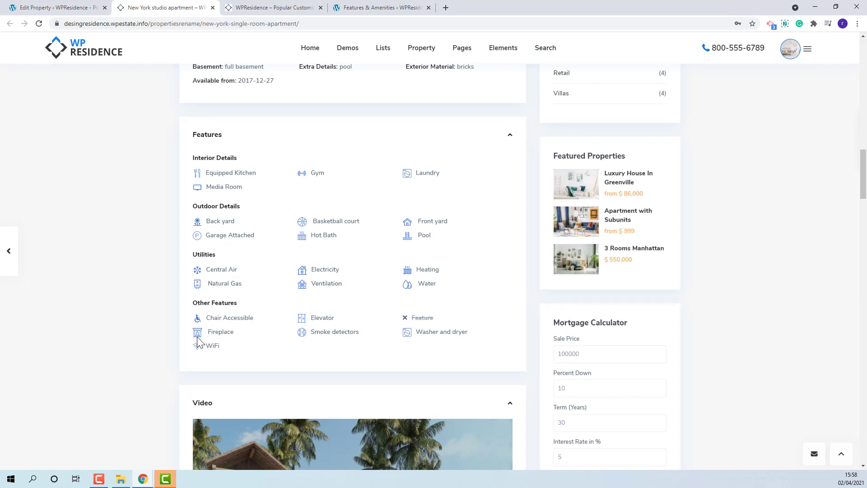
left_click(381, 7)
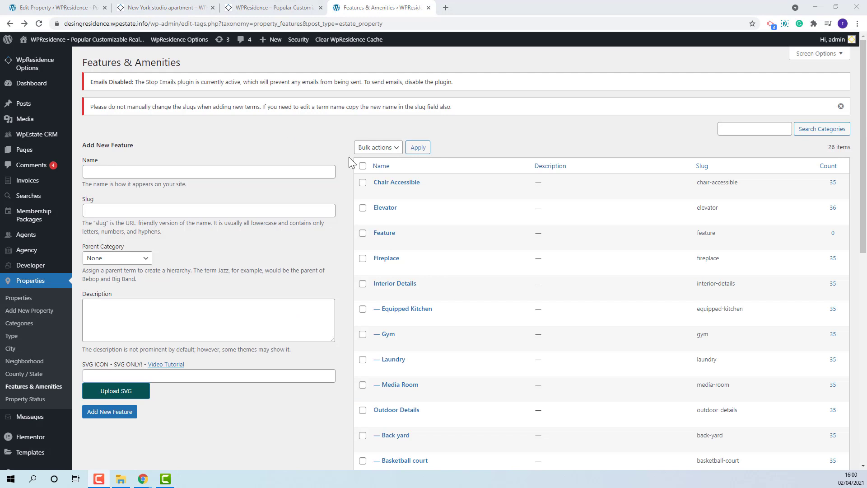
Upload dryer.svg as the Chair Accessible feature's SVG icon and update the feature.
left_click(380, 192)
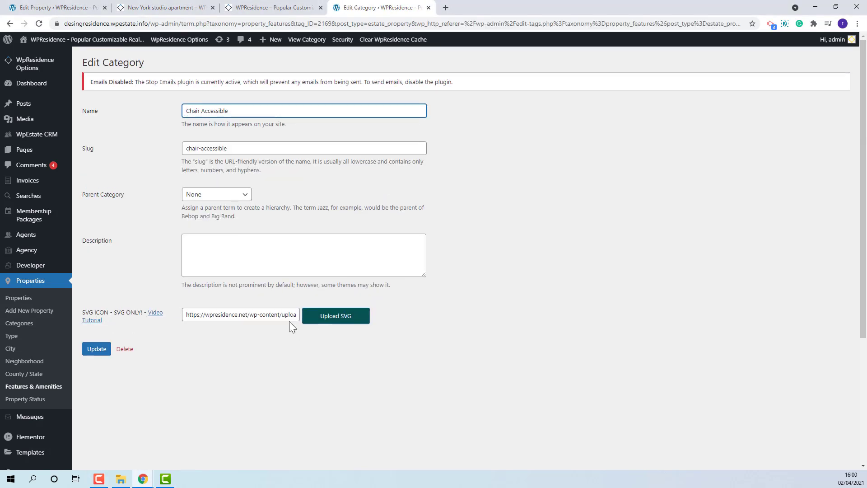
left_click(338, 320)
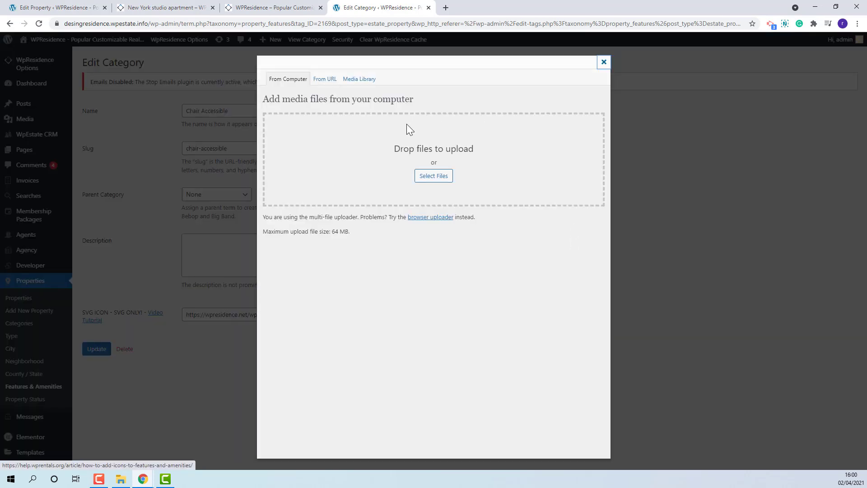
left_click(430, 176)
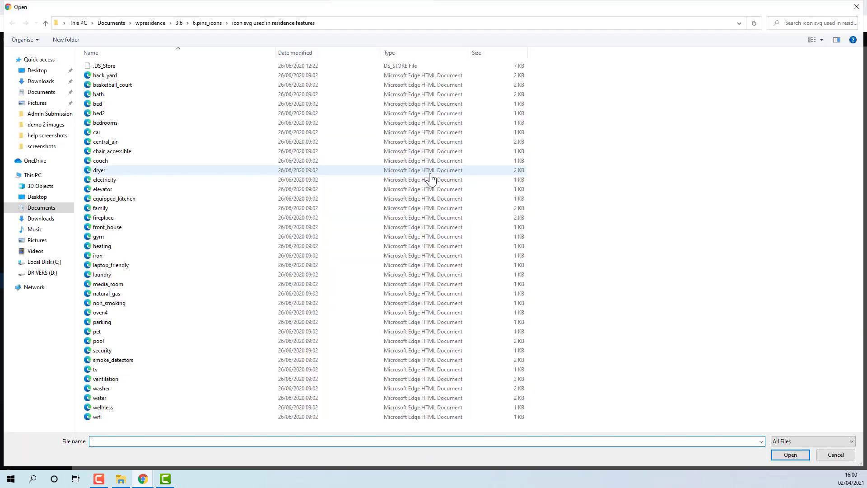
left_click(92, 171)
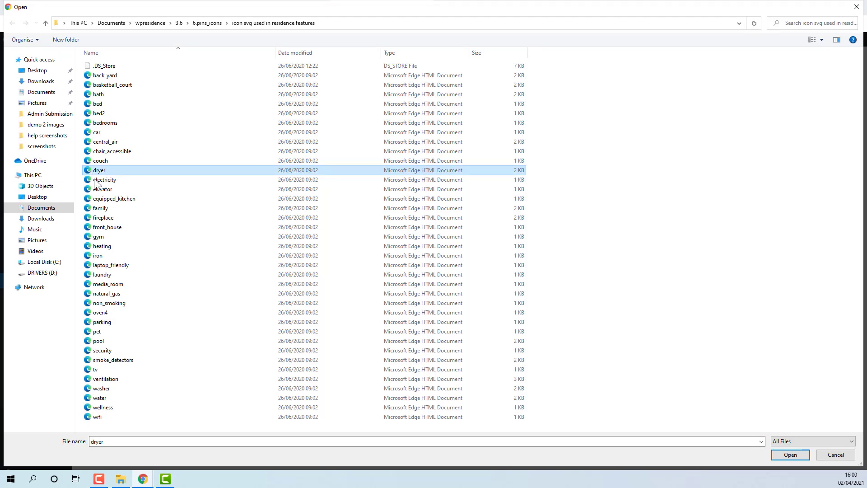
left_click(790, 456)
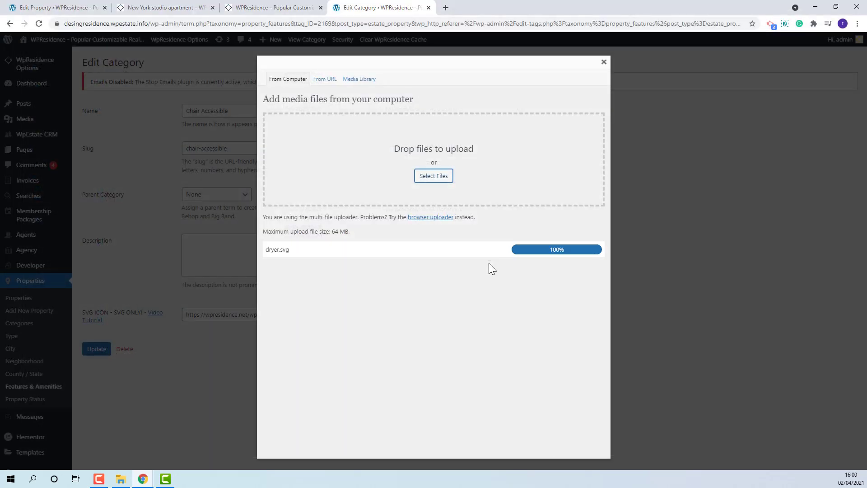
scroll(460, 344, "down", 3)
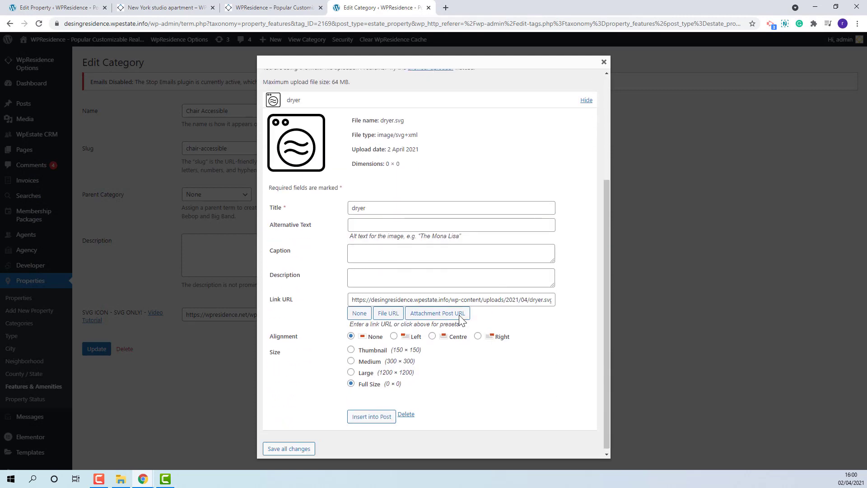
left_click(379, 414)
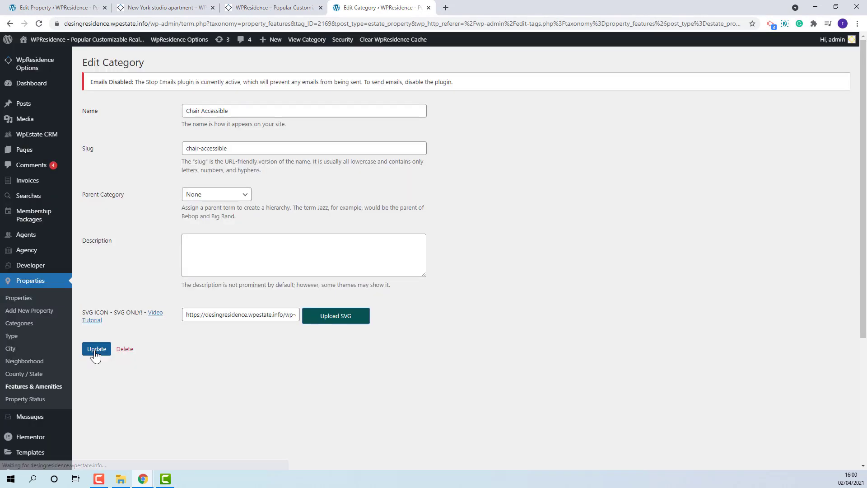
left_click(95, 350)
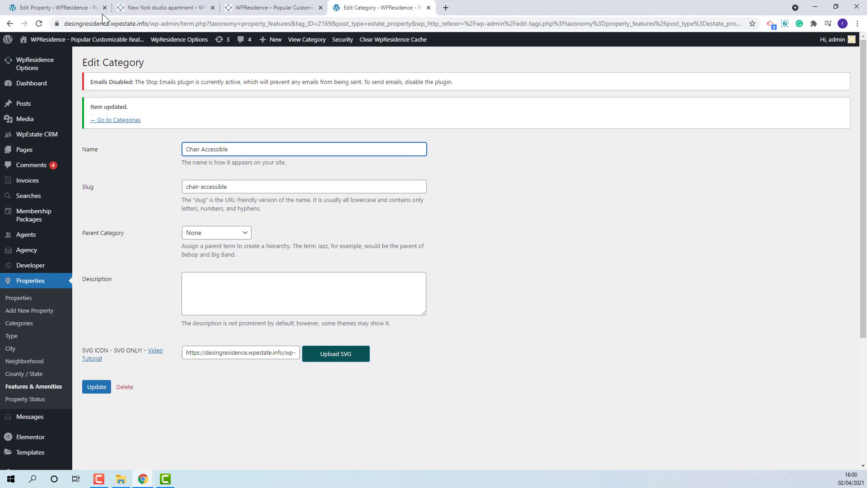
left_click(50, 9)
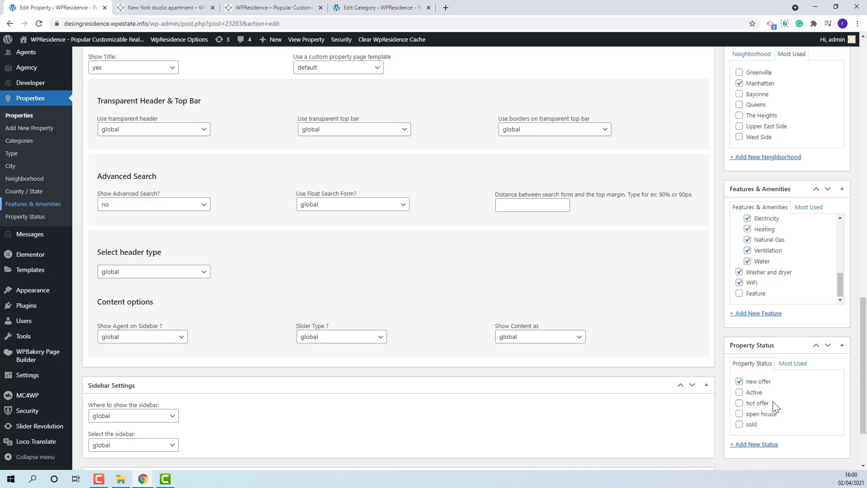
Recheck the studio apartment listing's Features section, then scroll the home page to the Our listings portfolio.
left_click(175, 8)
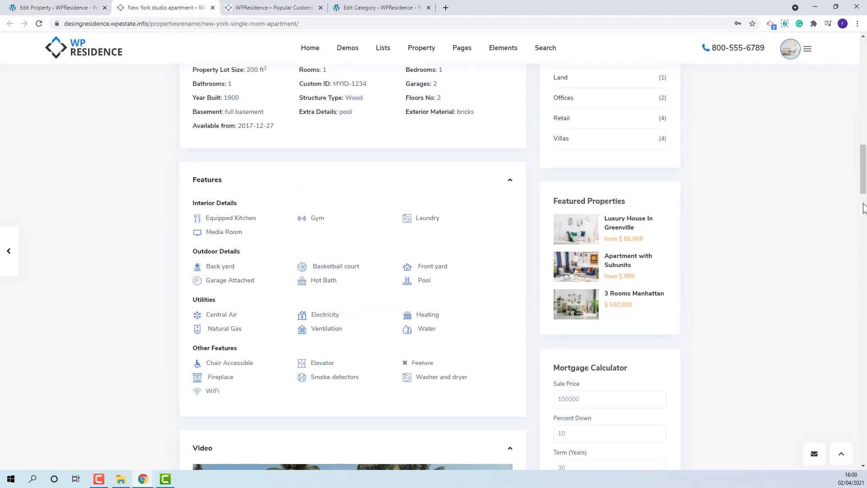
left_click_drag(863, 208, 862, 100)
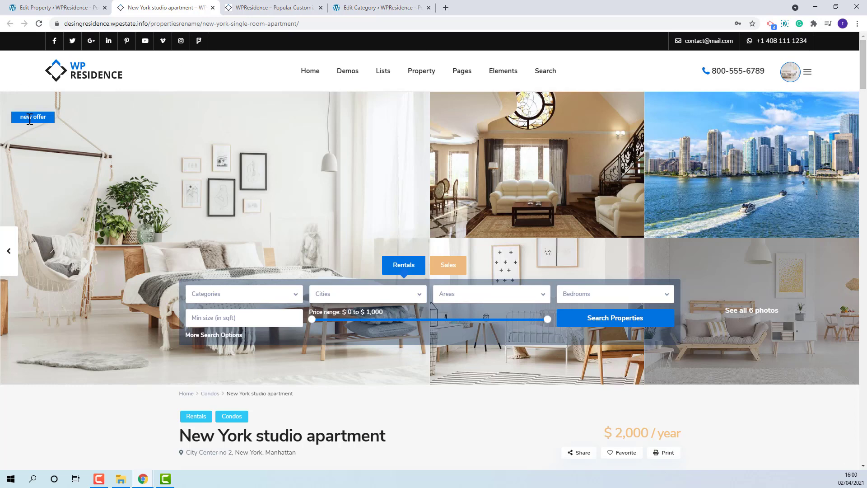
left_click(292, 10)
scroll(345, 246, "down", 7)
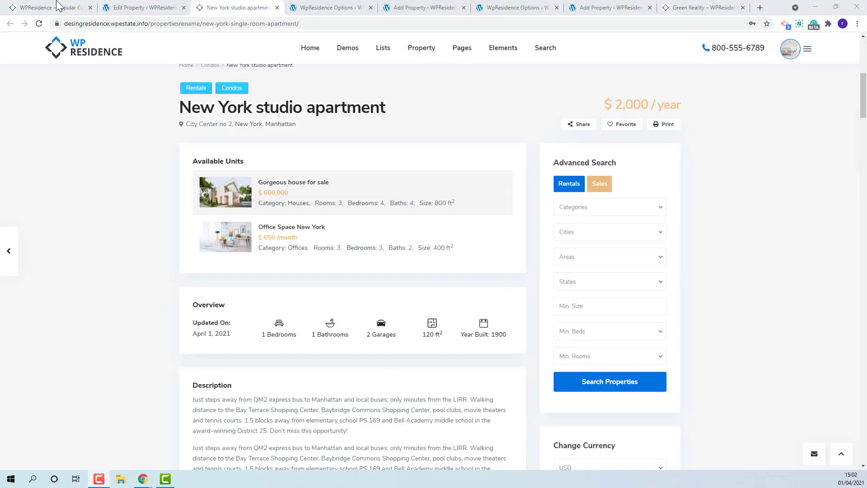
left_click(52, 7)
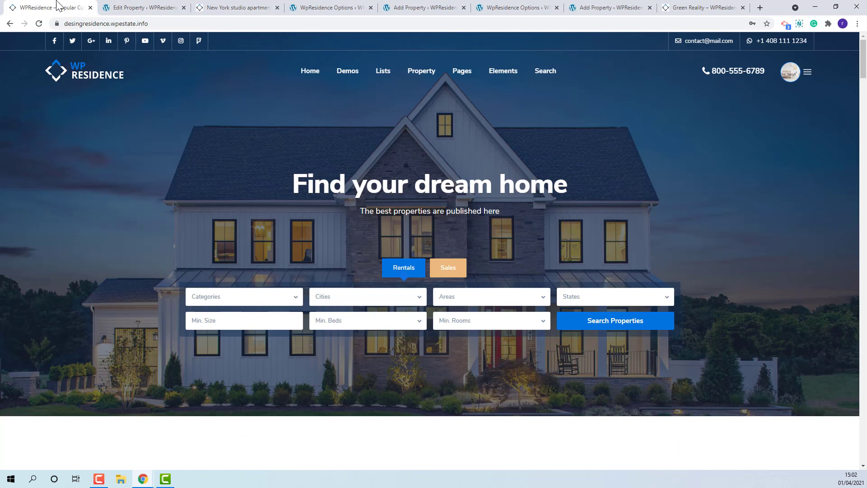